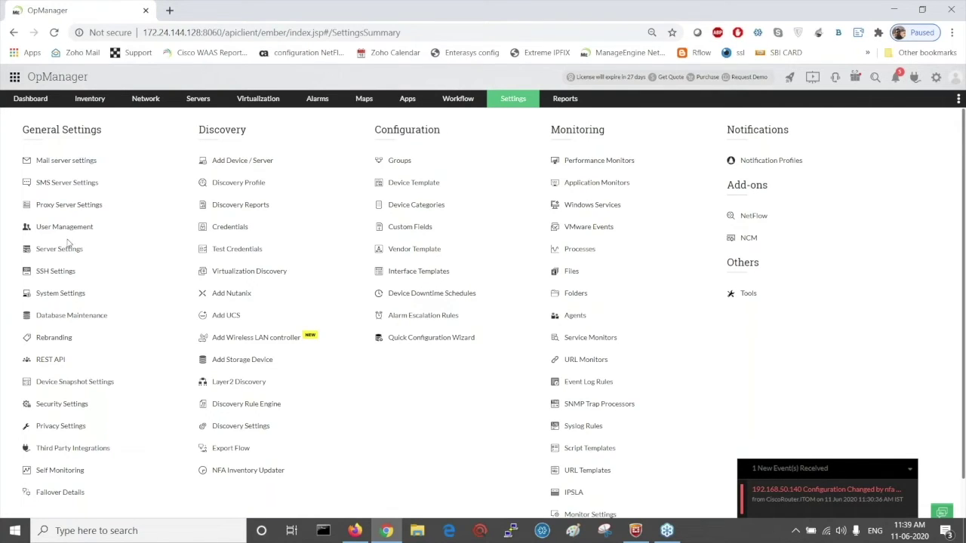
- Open the System Settings and review the general options down to the displayed modules and add-on modules
click(63, 292)
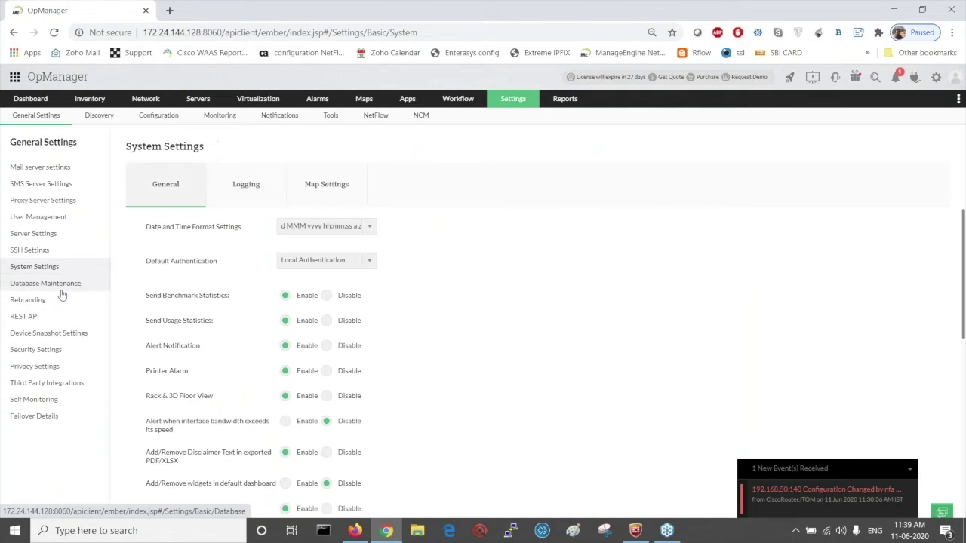
scroll(492, 308, down, 3)
scroll(491, 309, down, 6)
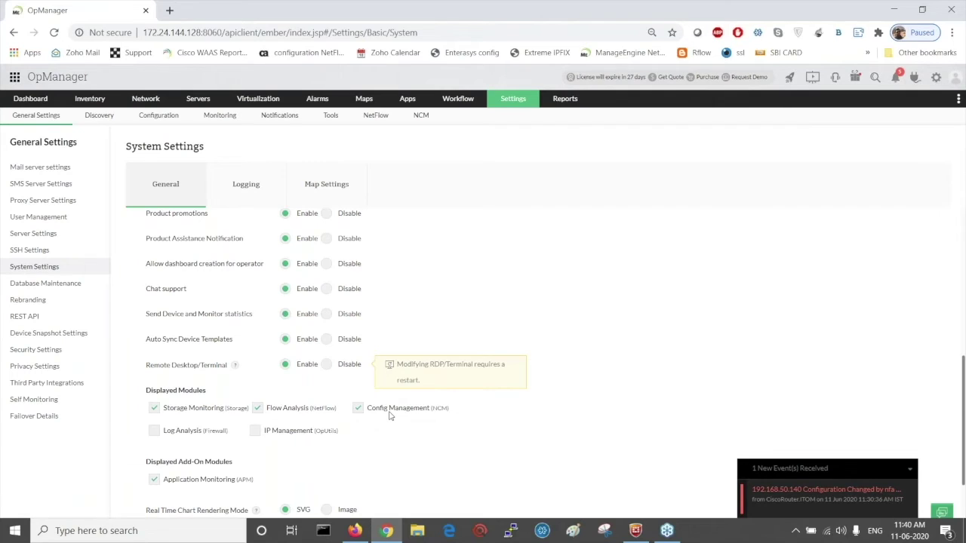
scroll(390, 416, down, 1)
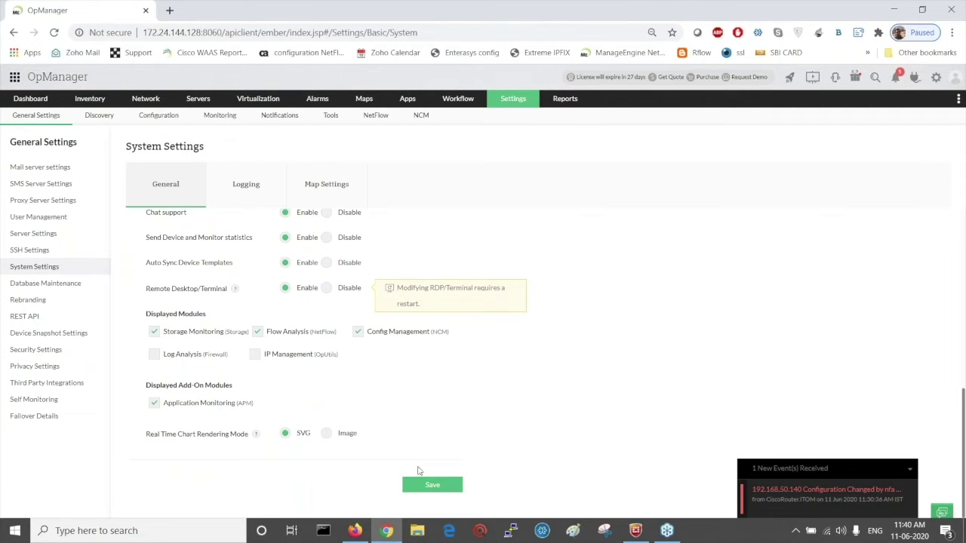
scroll(426, 404, up, 1)
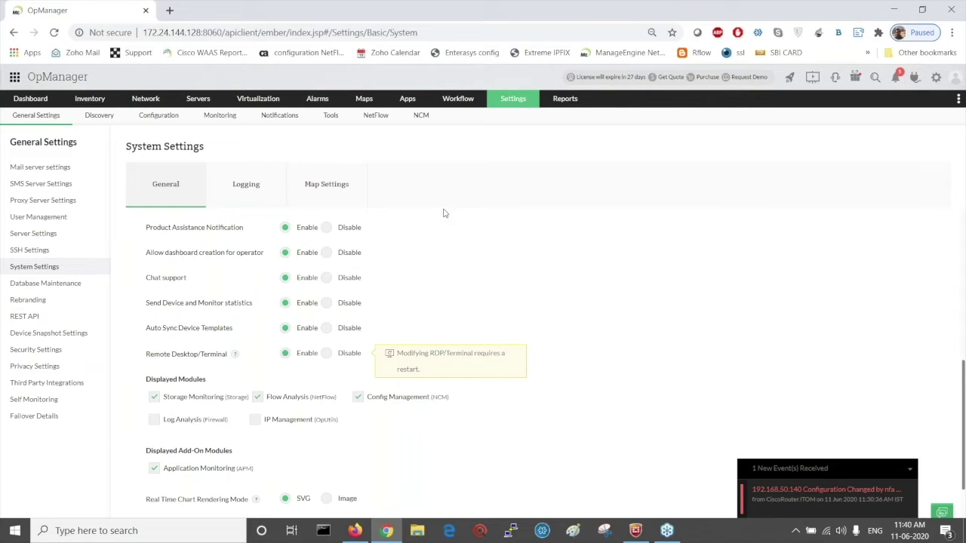
- Open the flow snapshot of interface Gi0/1 on DataCenterDevice1_NBAR from Flow Analysis and show its time range choices
mouse_move(145, 104)
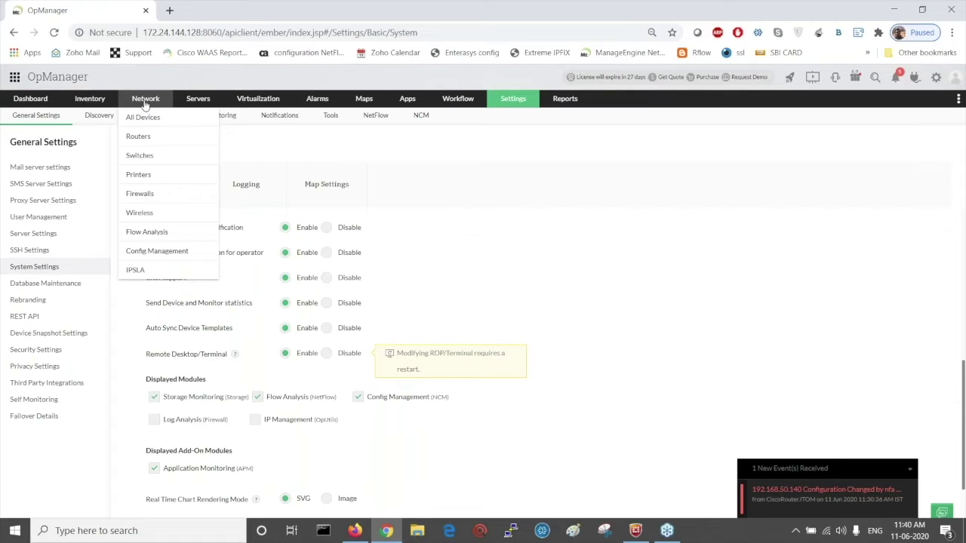
click(160, 236)
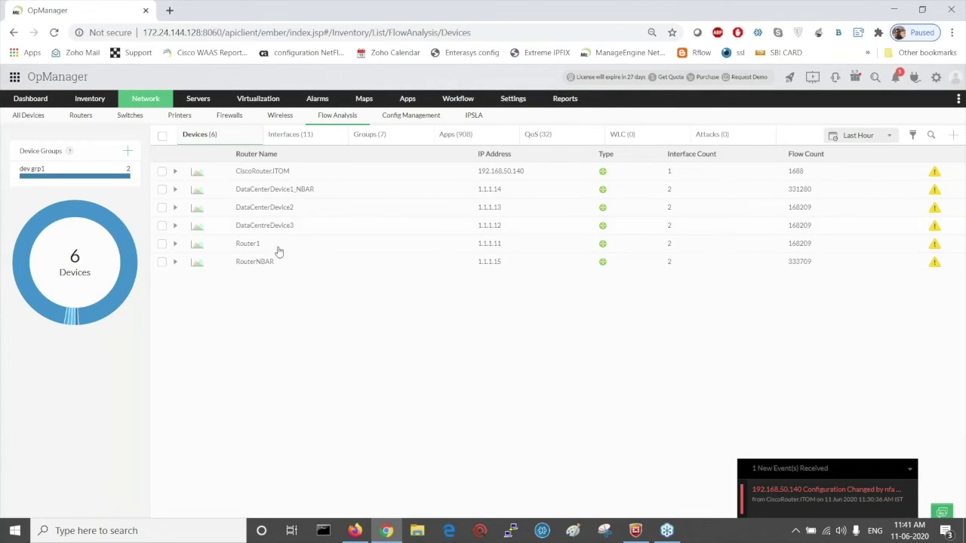
click(306, 135)
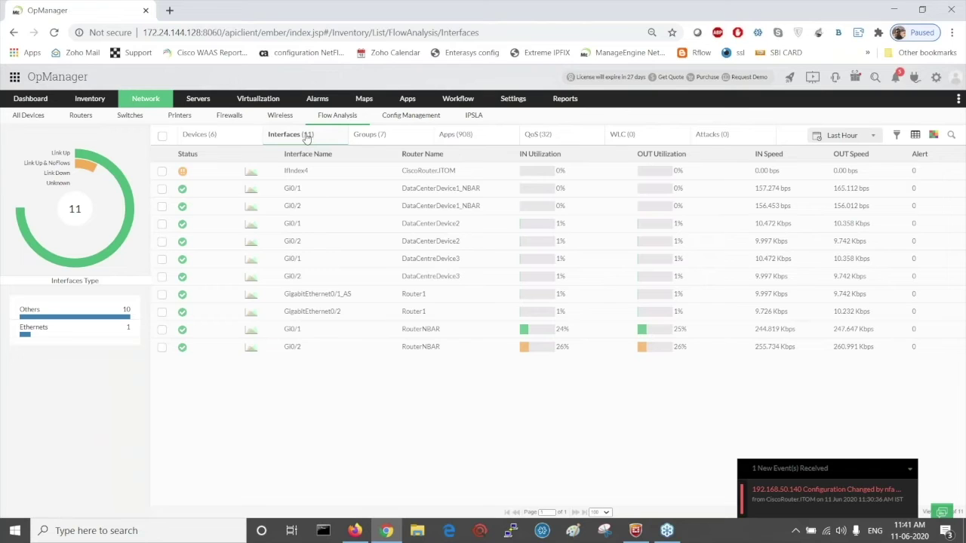
click(290, 190)
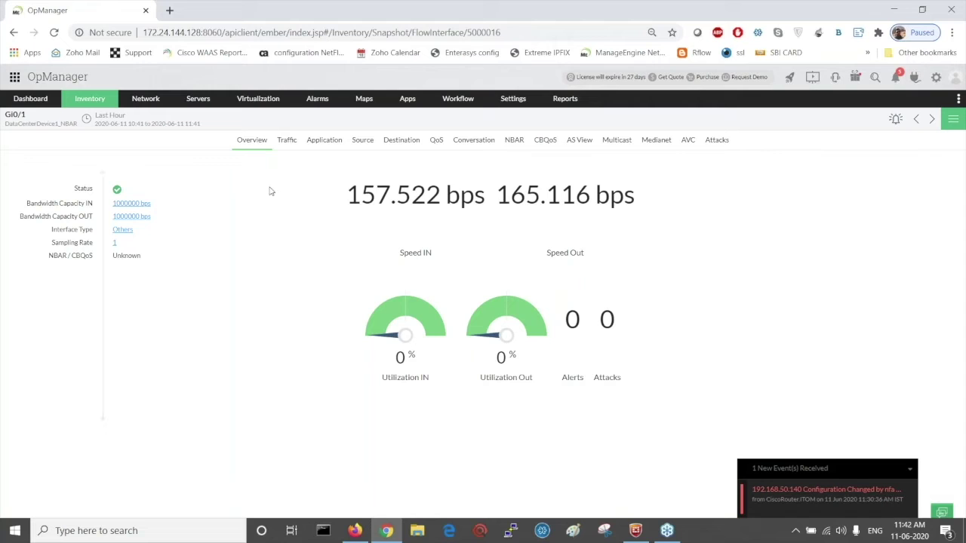
click(87, 122)
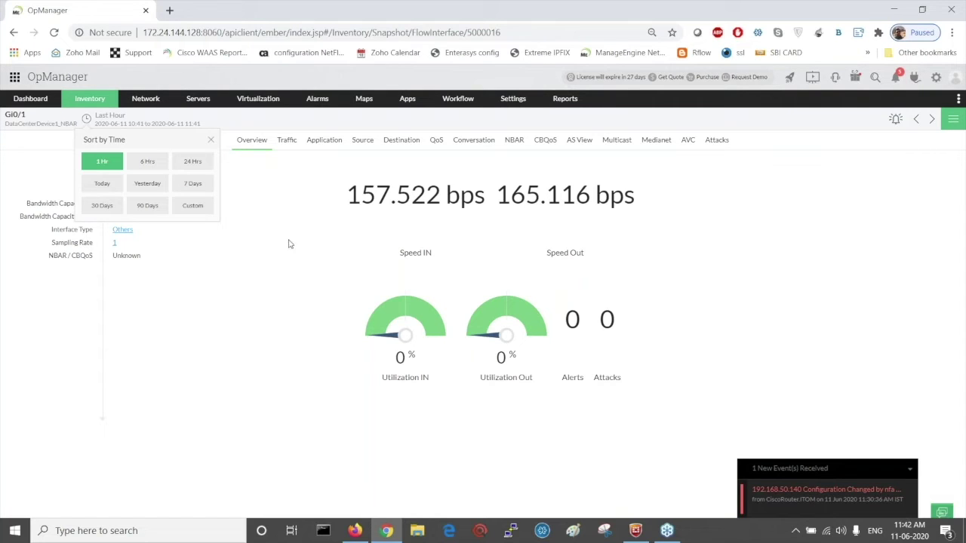
- Examine the Gi0/1 interface's traffic speed graph and the IN and OUT statistics beneath it
click(288, 143)
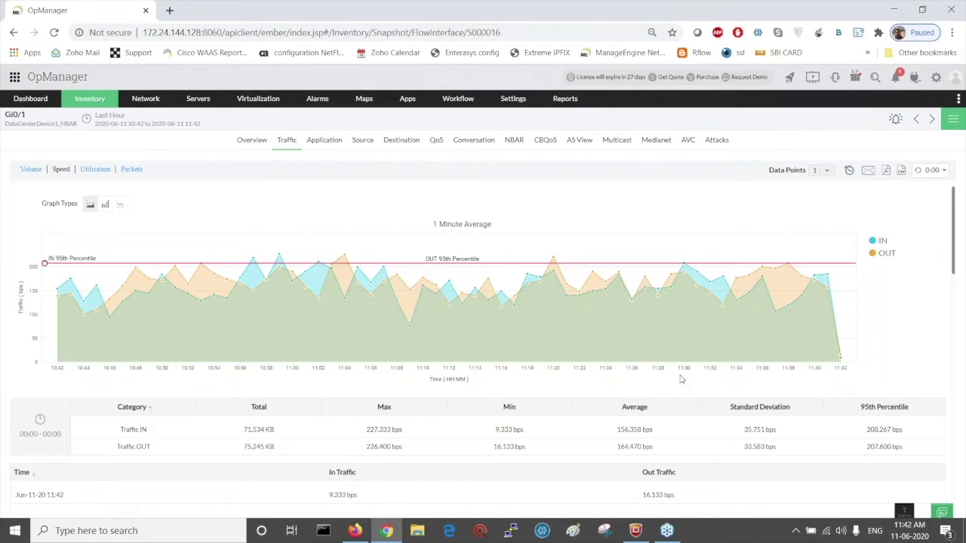
scroll(680, 379, down, 1)
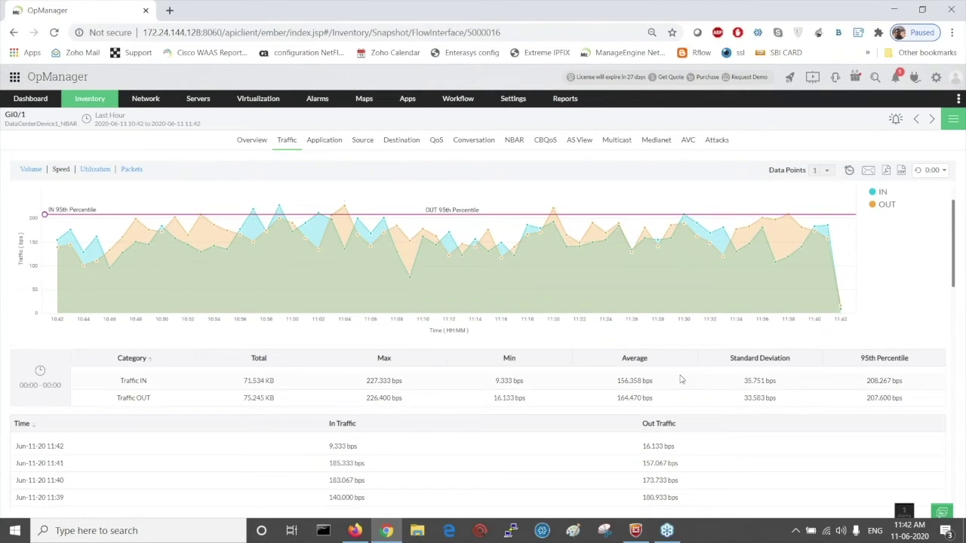
scroll(680, 380, up, 1)
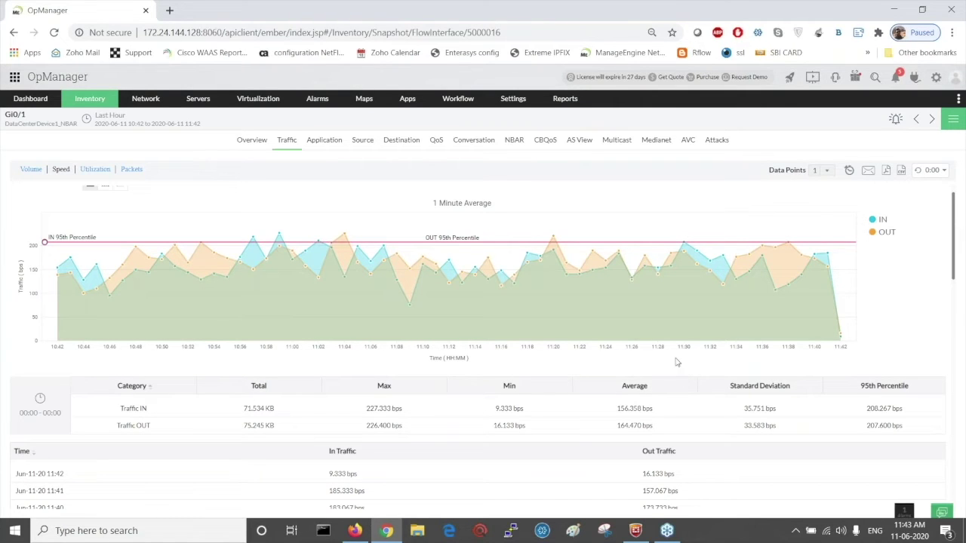
- Review the interface's Application, Source, Destination, QoS, Conversation and NBAR reports
click(330, 147)
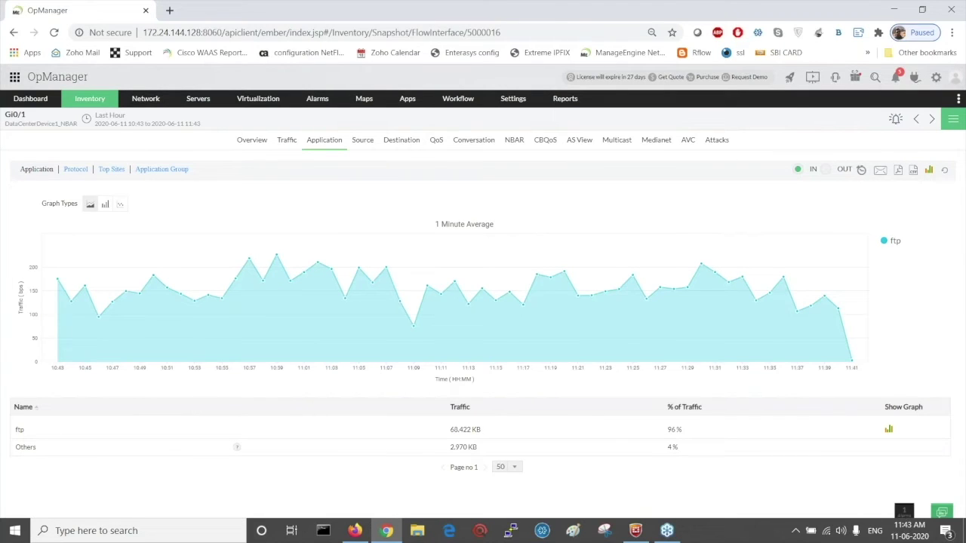
click(363, 143)
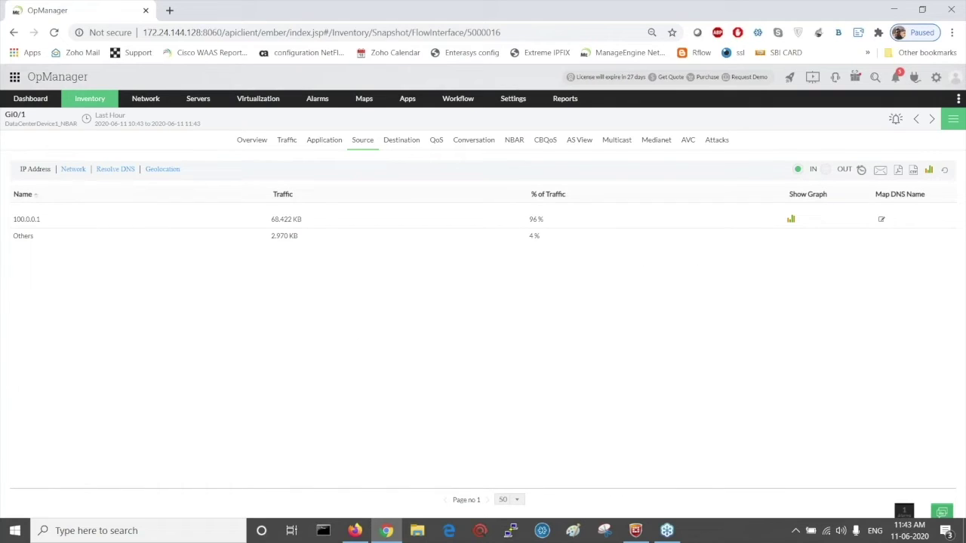
click(400, 141)
click(436, 142)
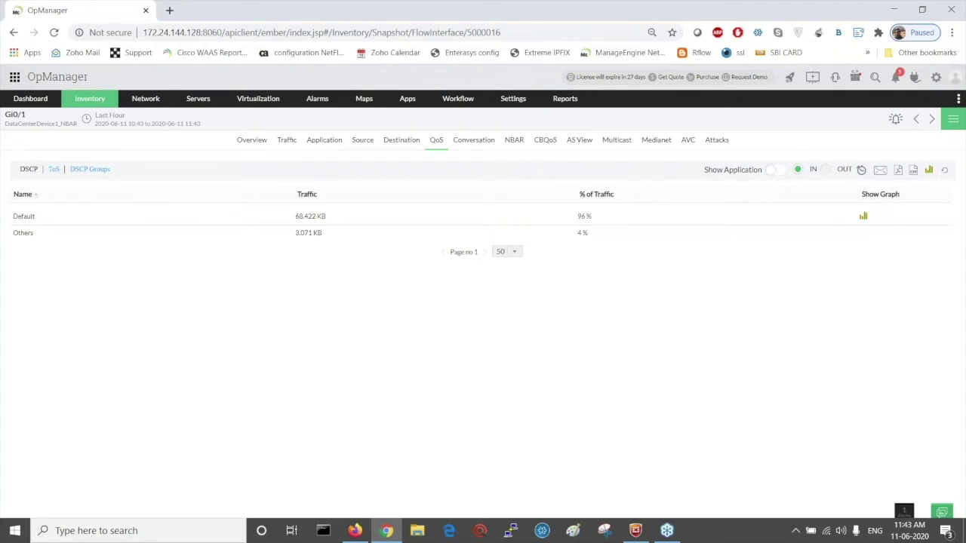
click(475, 141)
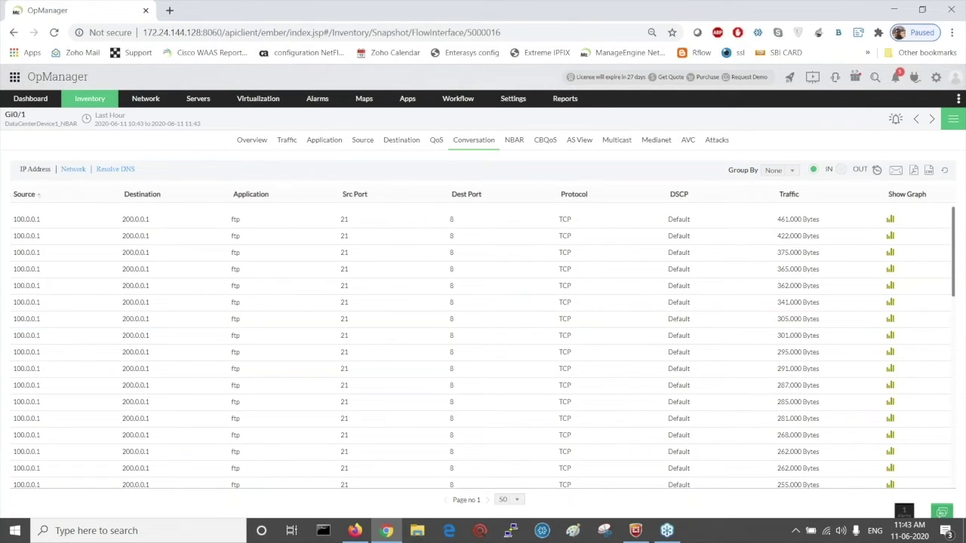
click(514, 140)
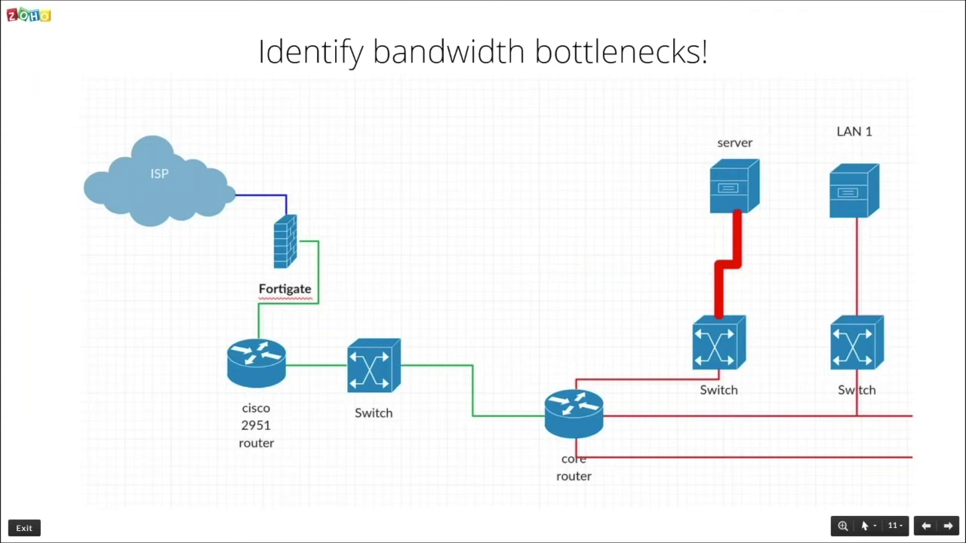
key(Right)
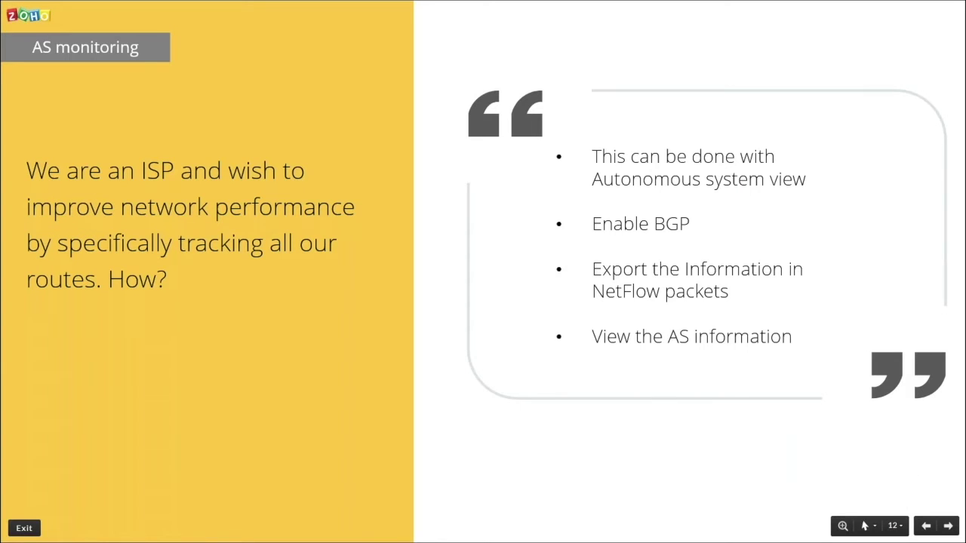
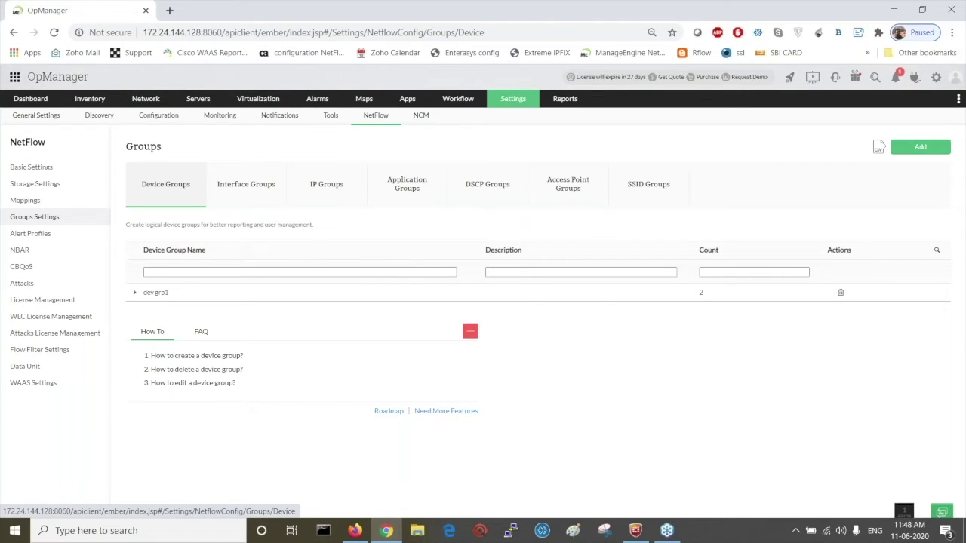
- Start adding a new IP group and look over its IP type and Between Sites options, returning to Include
click(322, 195)
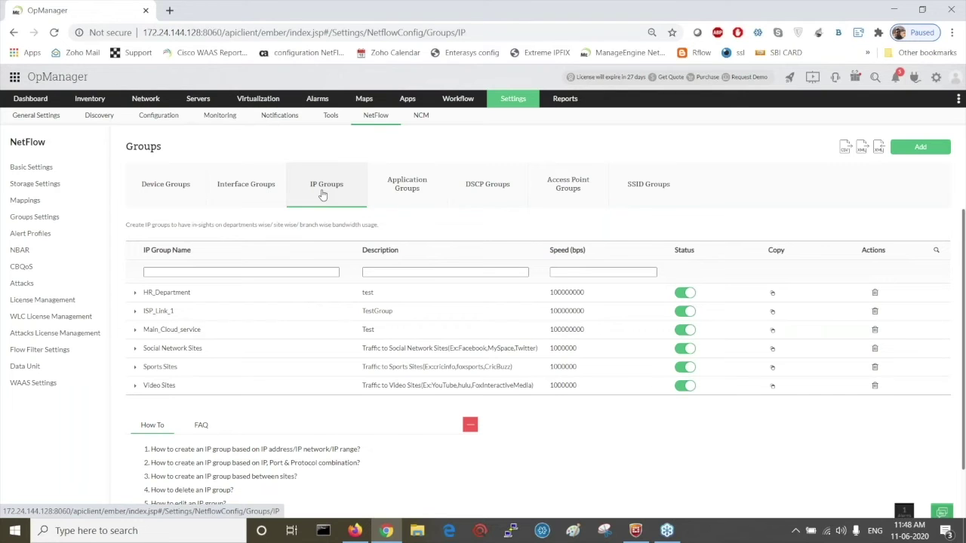
click(915, 148)
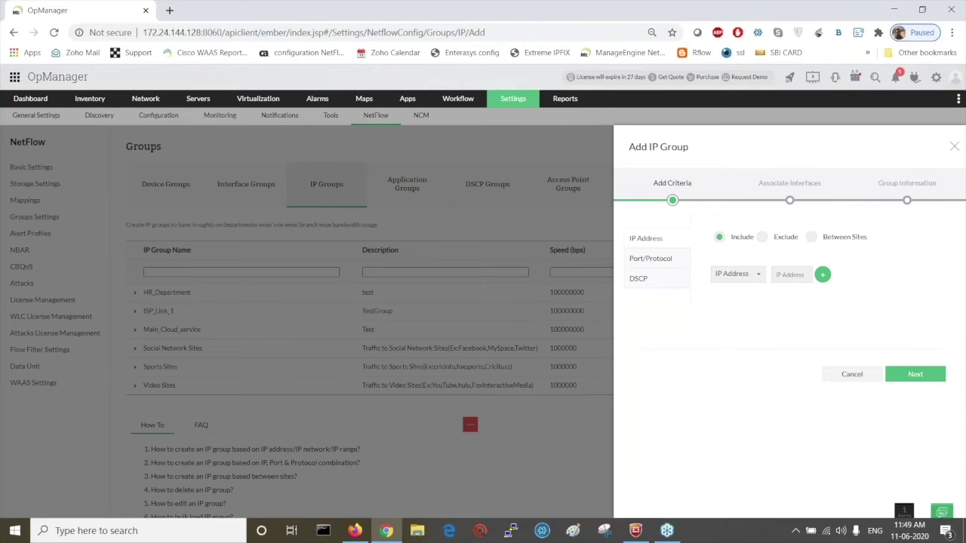
click(759, 275)
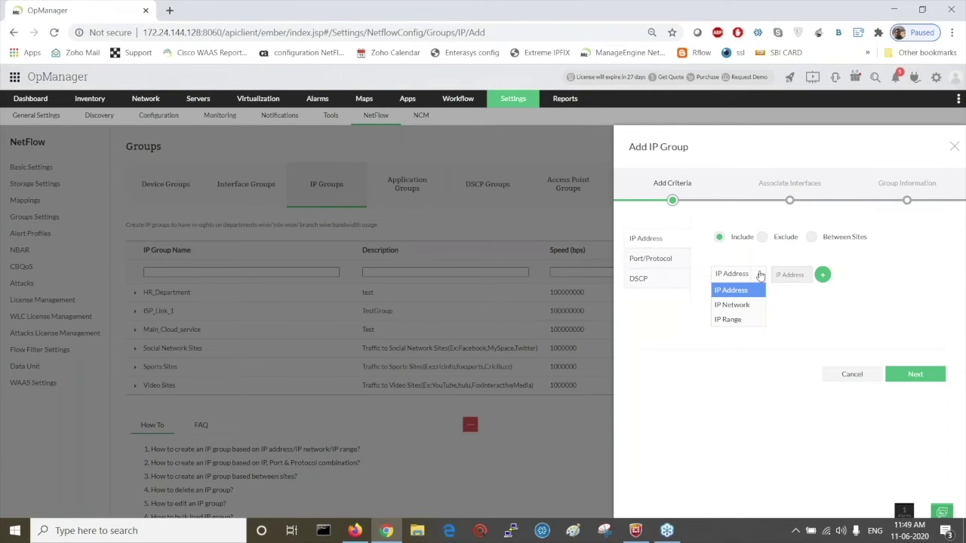
click(813, 238)
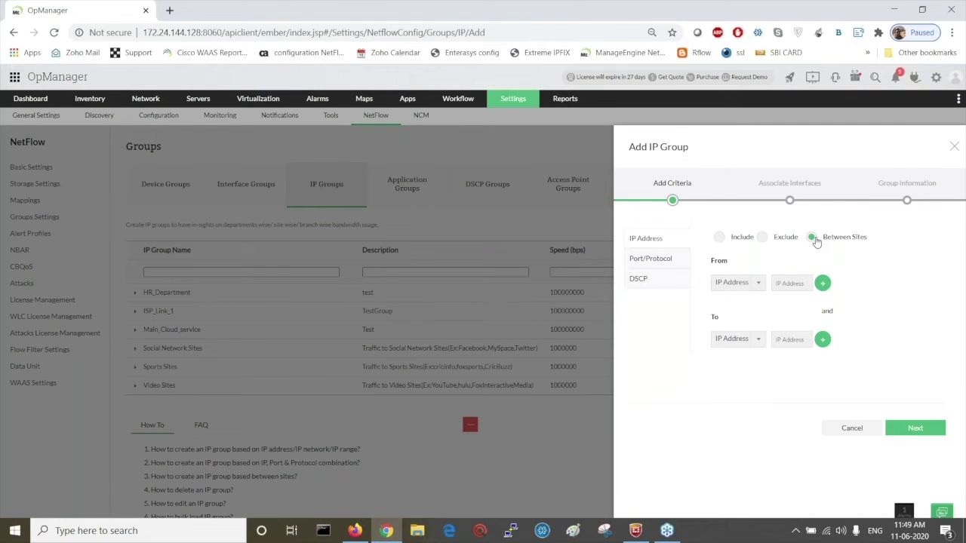
click(720, 238)
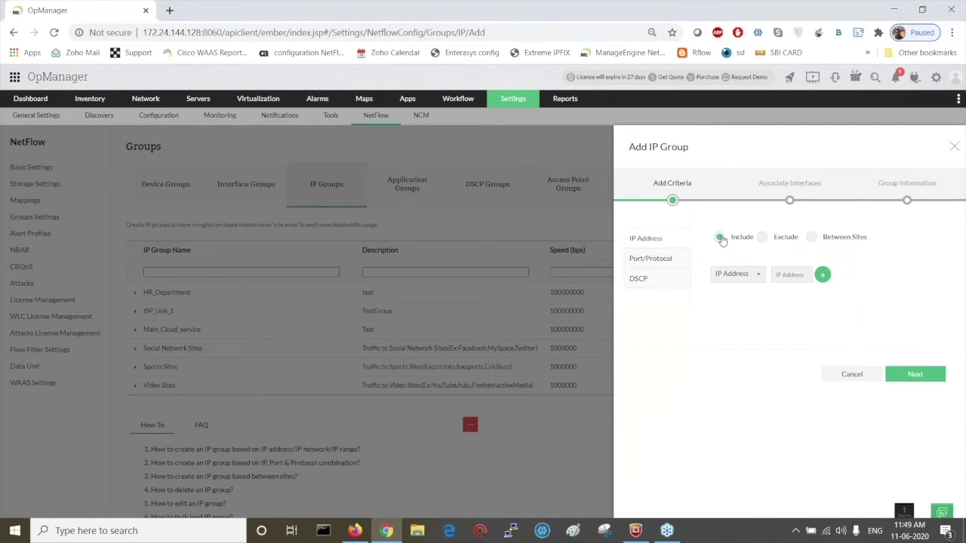
- Add an Include criterion for the IP address 1.1.1.1 to the IP group and proceed to interface association
click(794, 276)
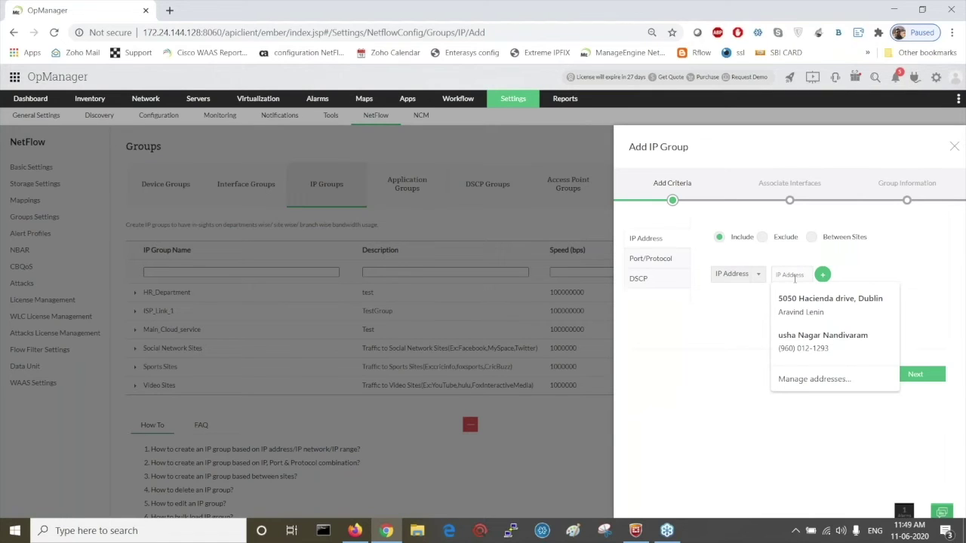
click(758, 276)
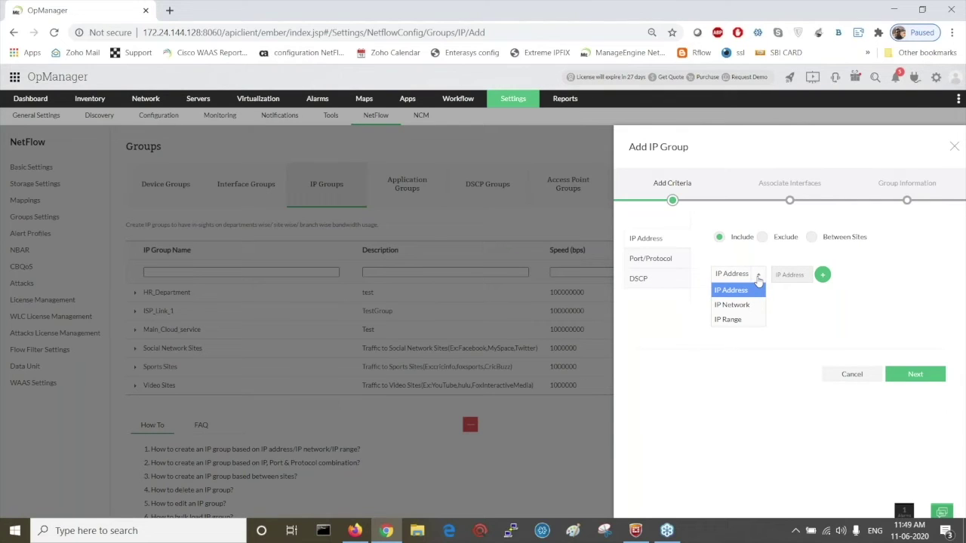
click(783, 274)
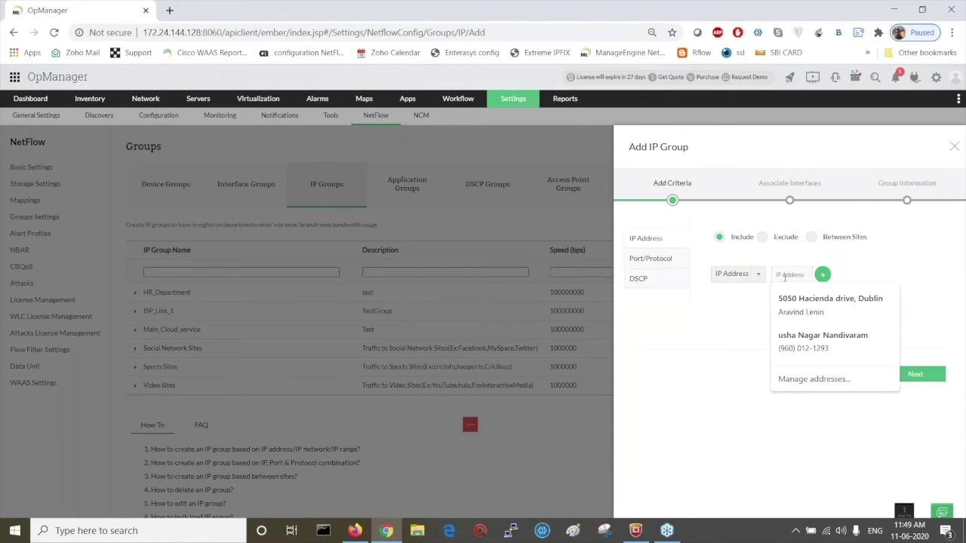
text(1.1)
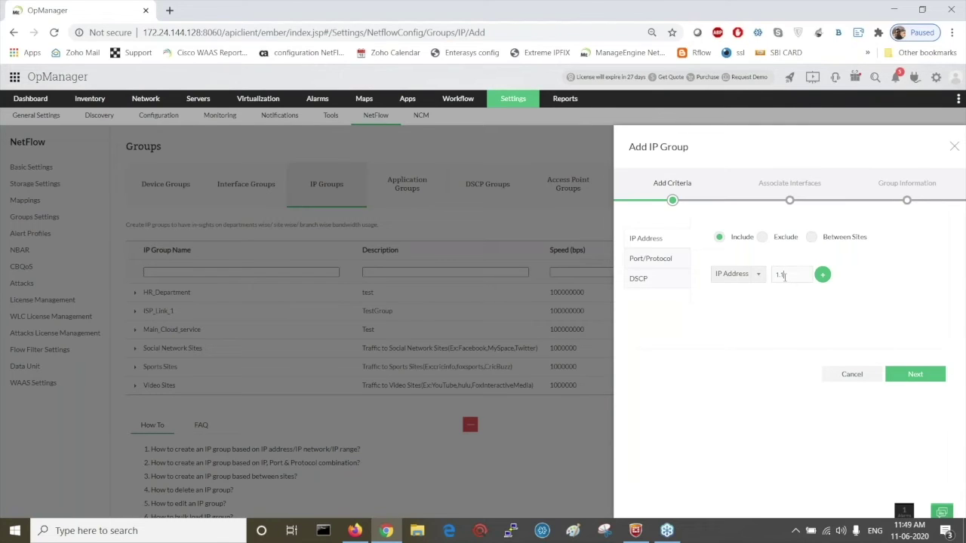
text(.1.1)
click(822, 274)
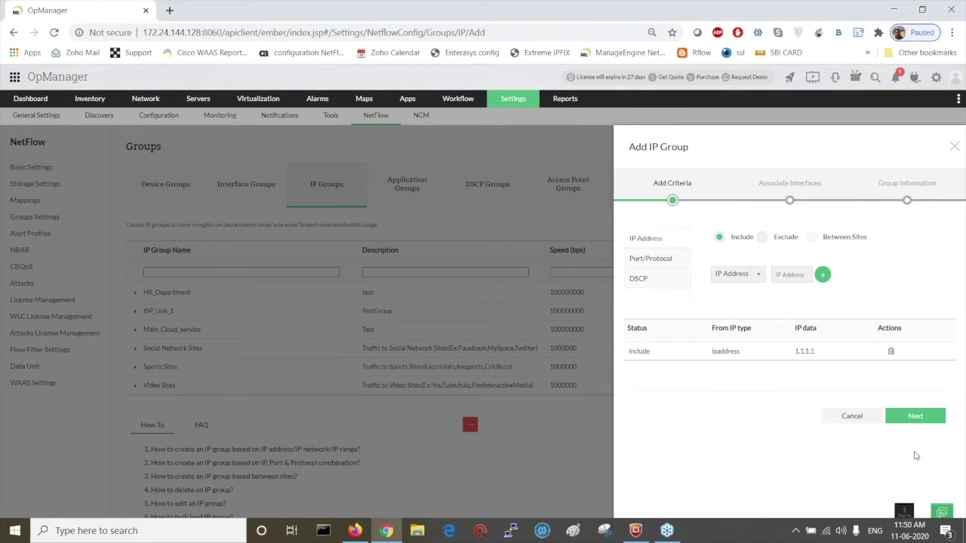
click(913, 420)
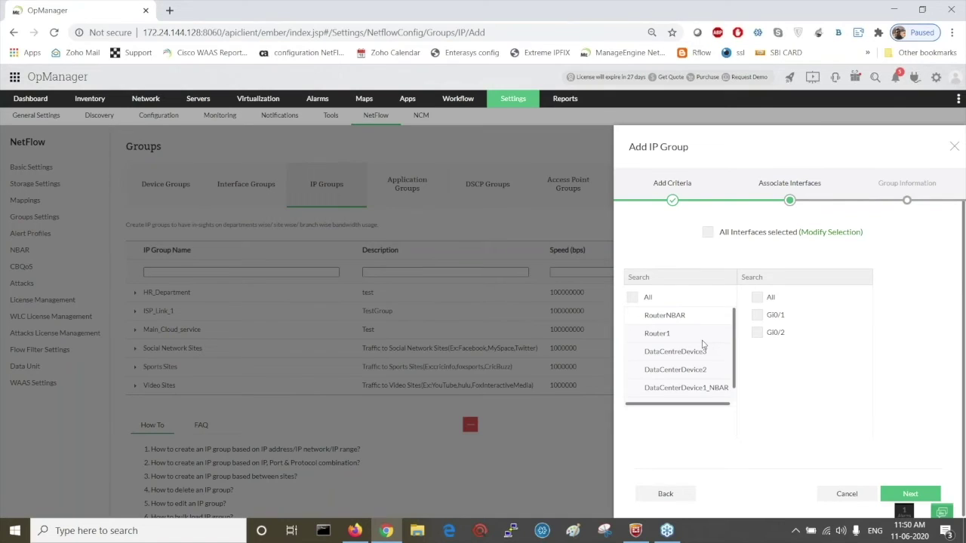
- Associate the IP group with interface GigabitEthernet0/1_AS of Router1 and continue to the group information
click(700, 336)
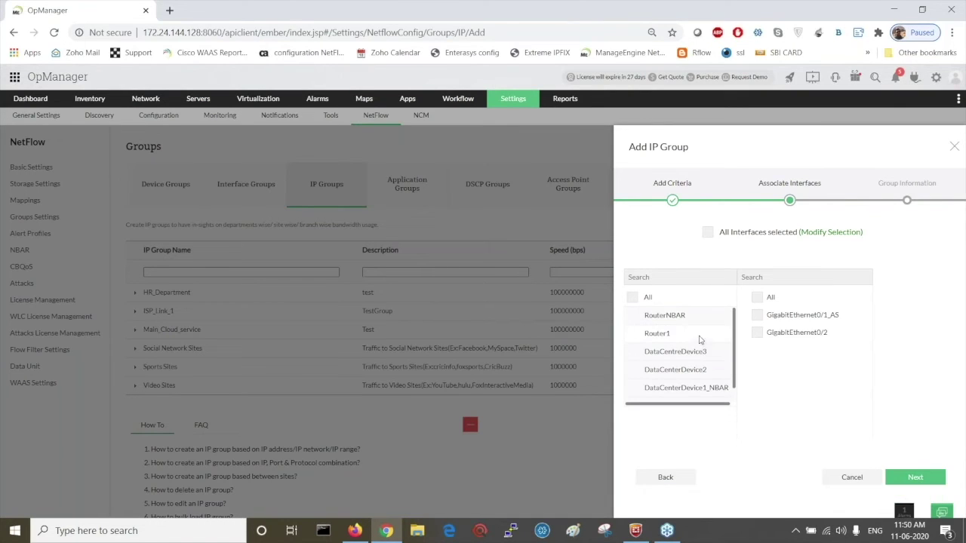
click(757, 315)
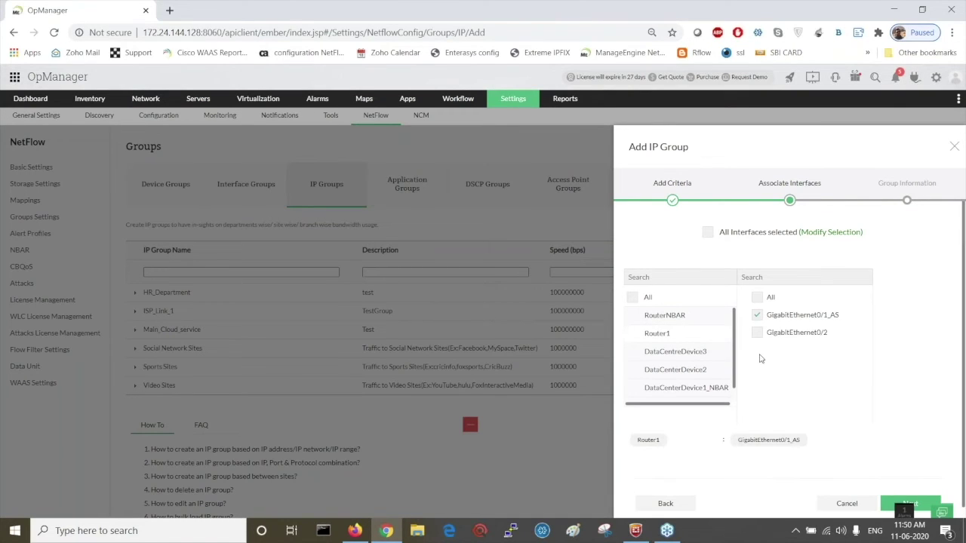
scroll(760, 358, down, 1)
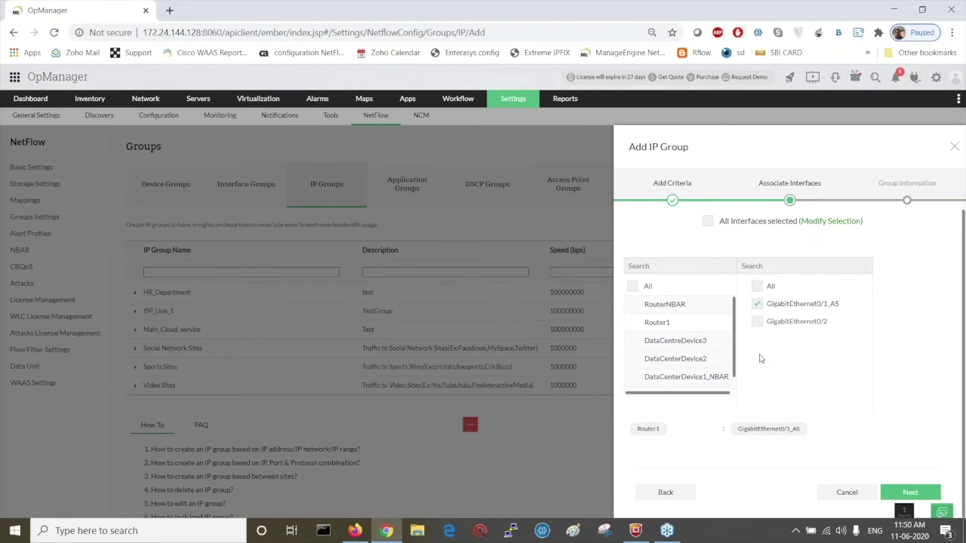
click(908, 495)
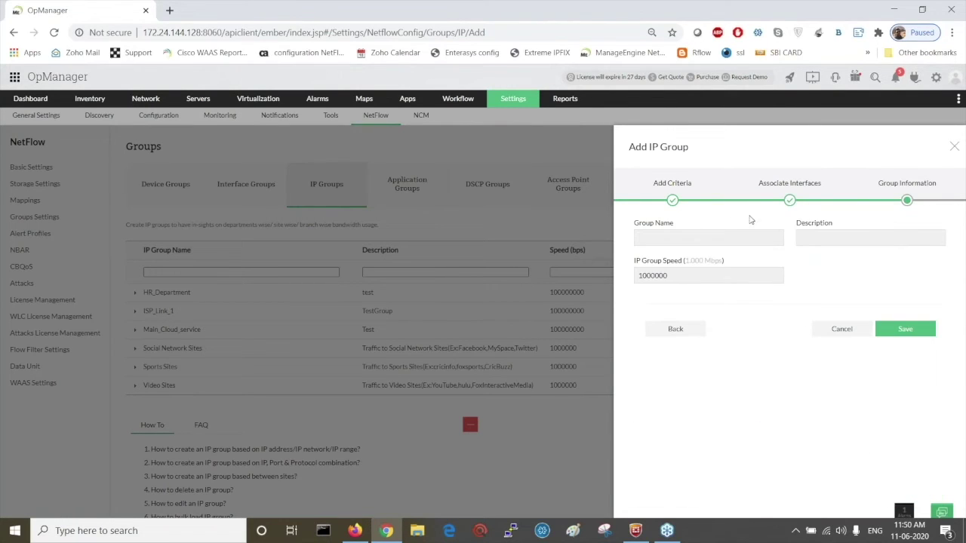
click(729, 236)
text(tes)
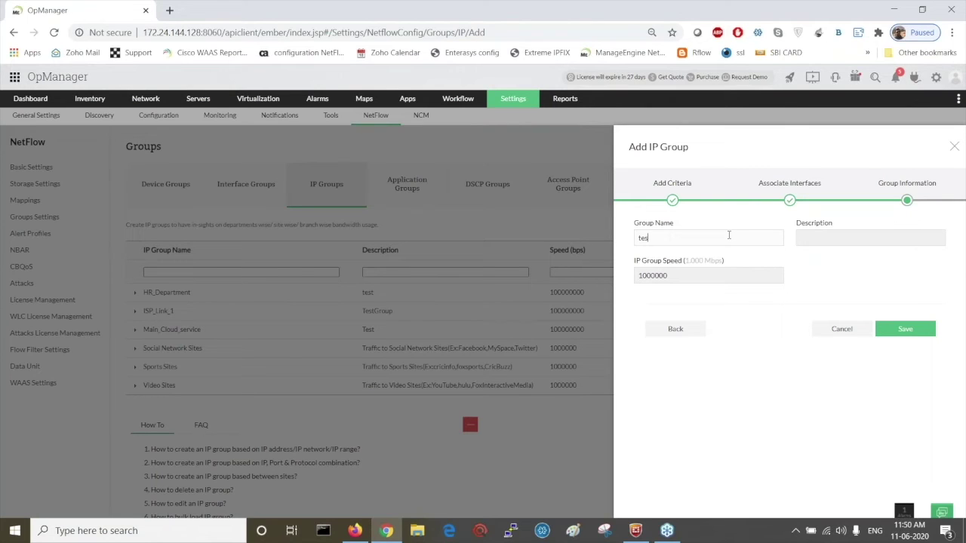
text(t)
click(690, 275)
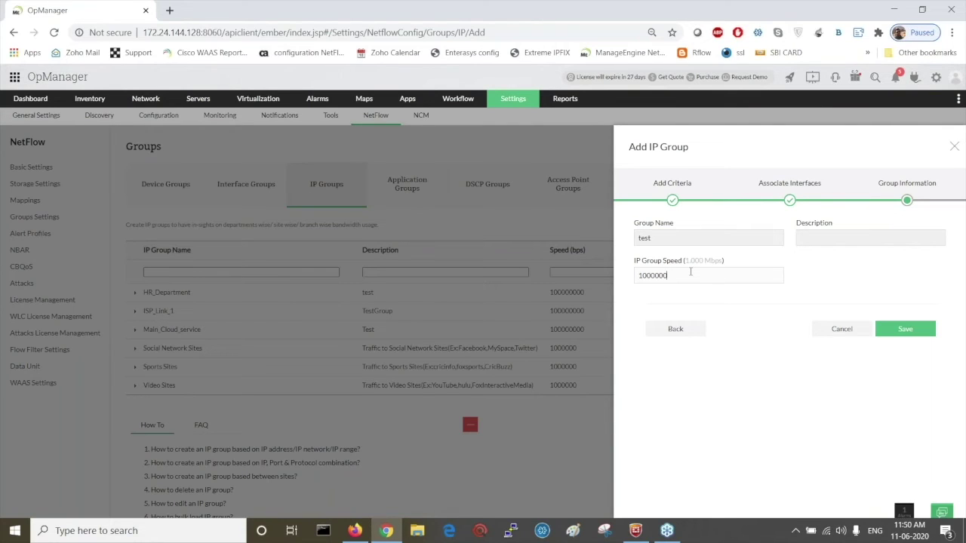
text(00000)
click(963, 173)
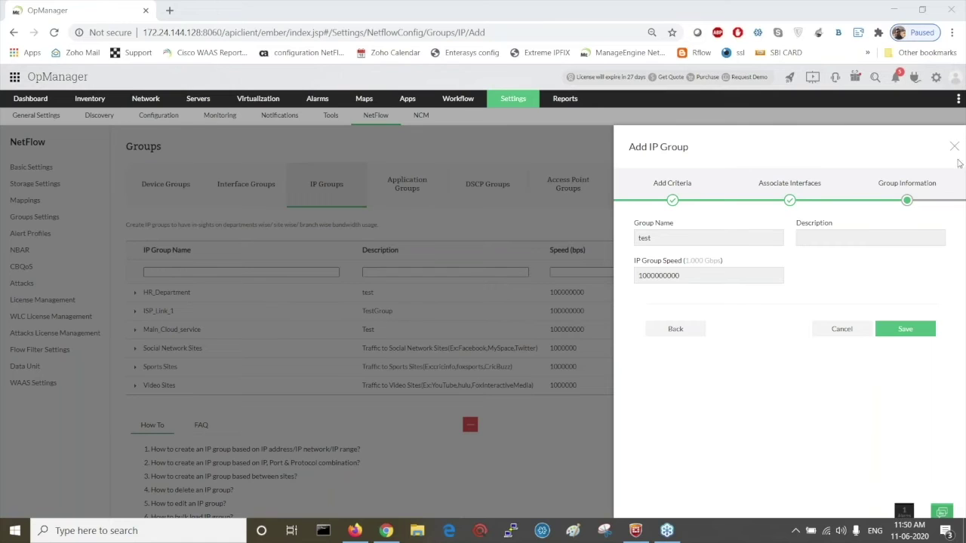
click(955, 150)
click(955, 150)
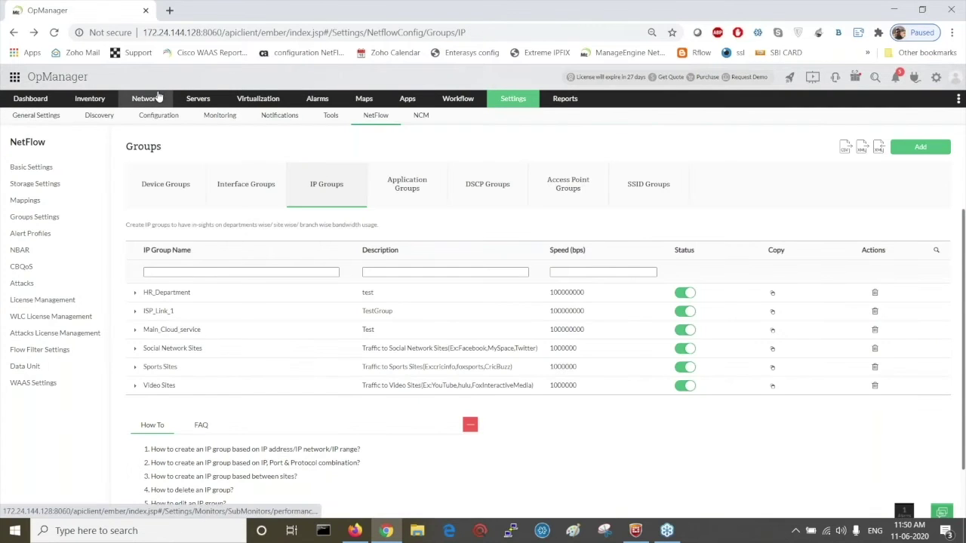
- Open the HR_Department IP group from the Flow Analysis groups and view its overview and traffic report
mouse_move(149, 99)
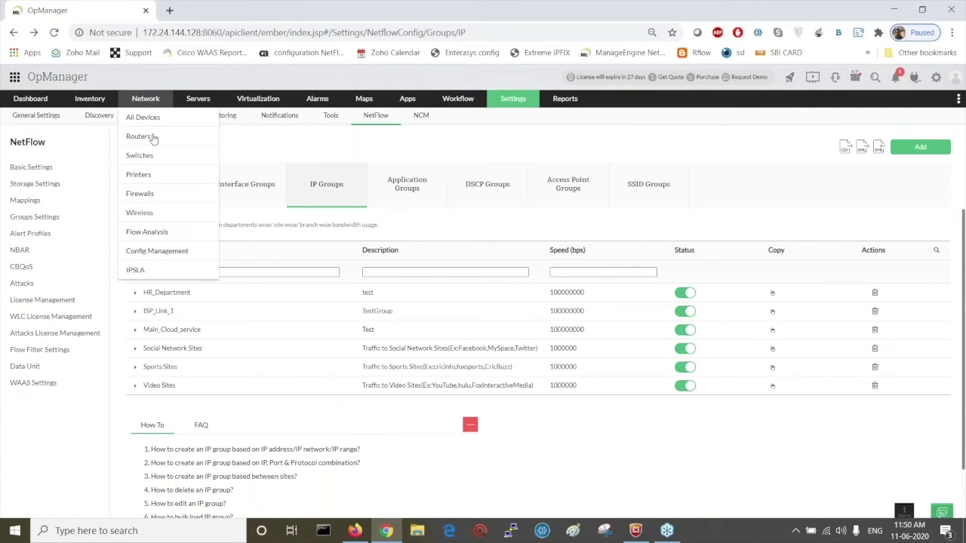
click(144, 235)
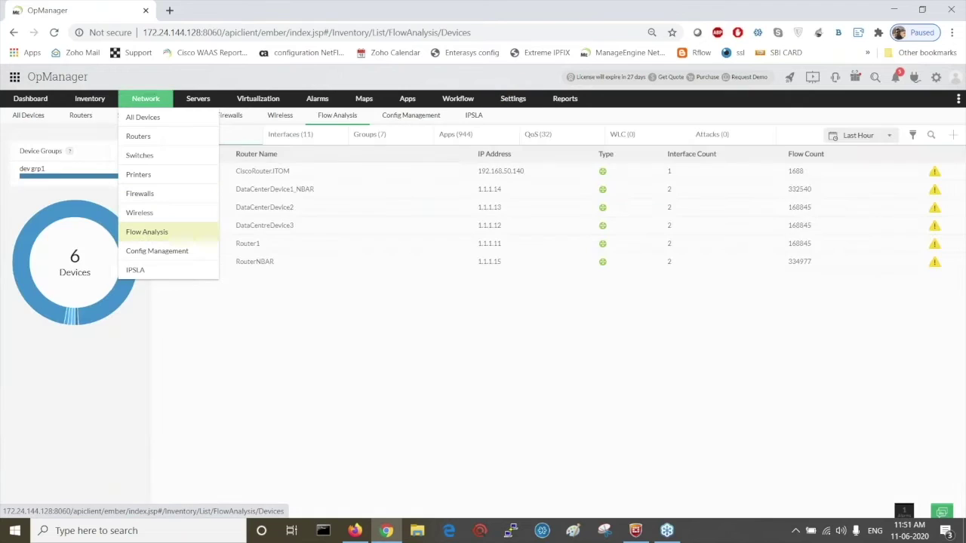
click(373, 142)
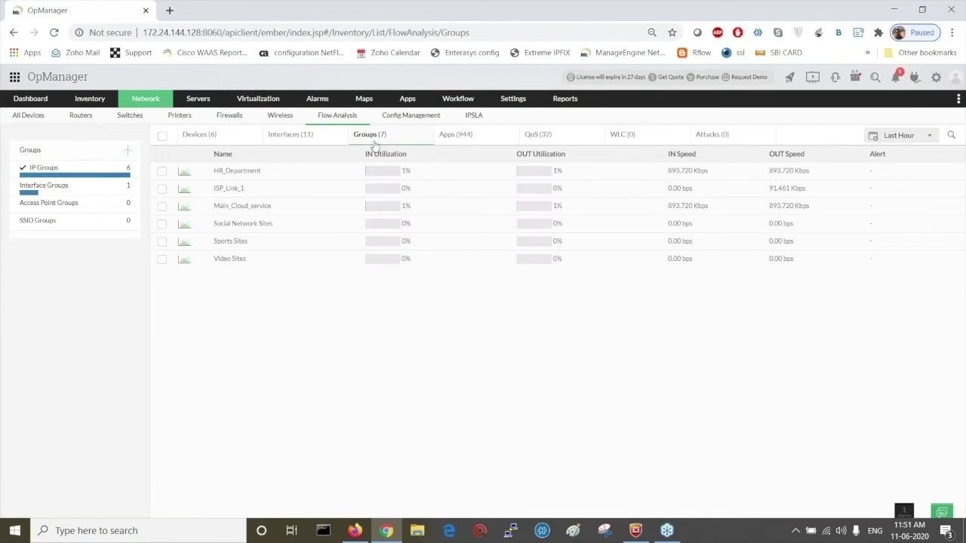
click(242, 172)
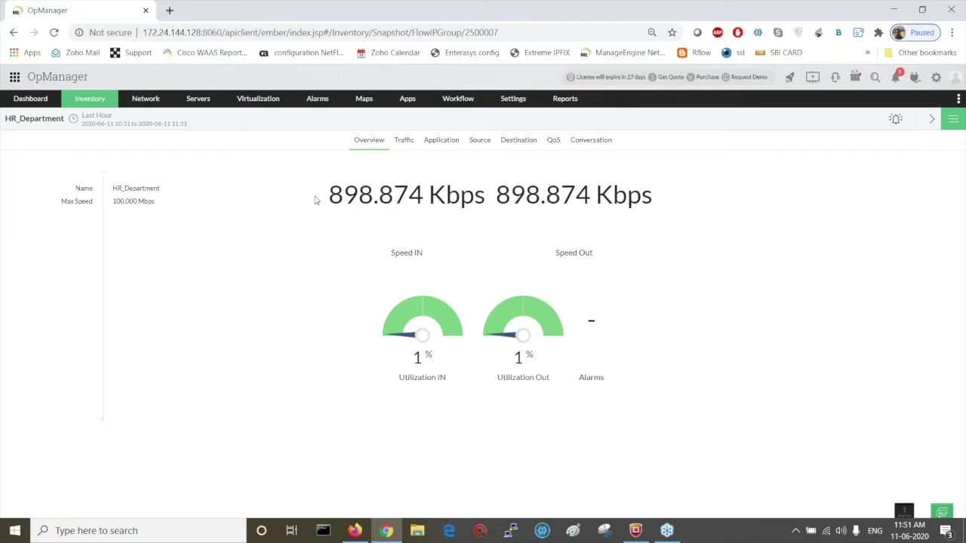
click(406, 153)
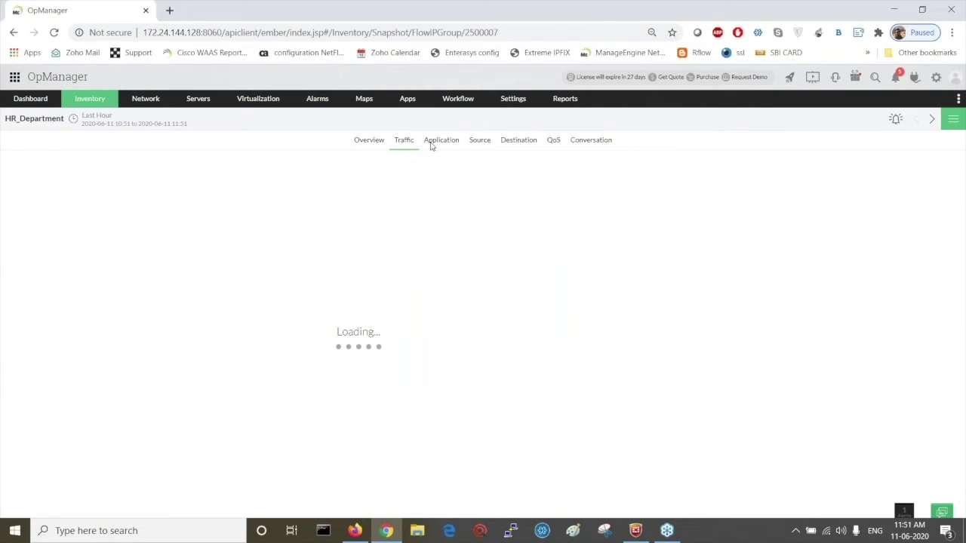
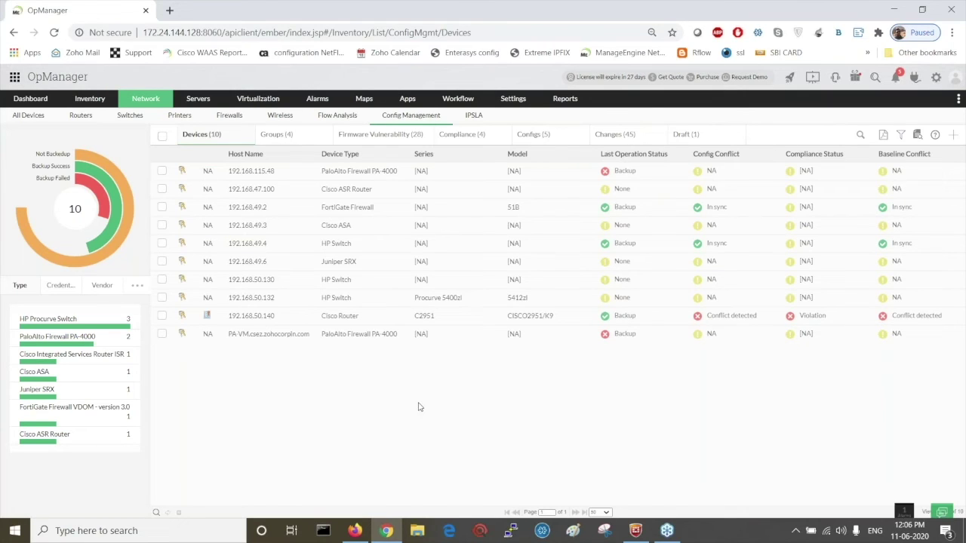
- Look over the Config Management Add Device form and the credential protocol options for device 192.168.47.100, closing both without changes
click(952, 138)
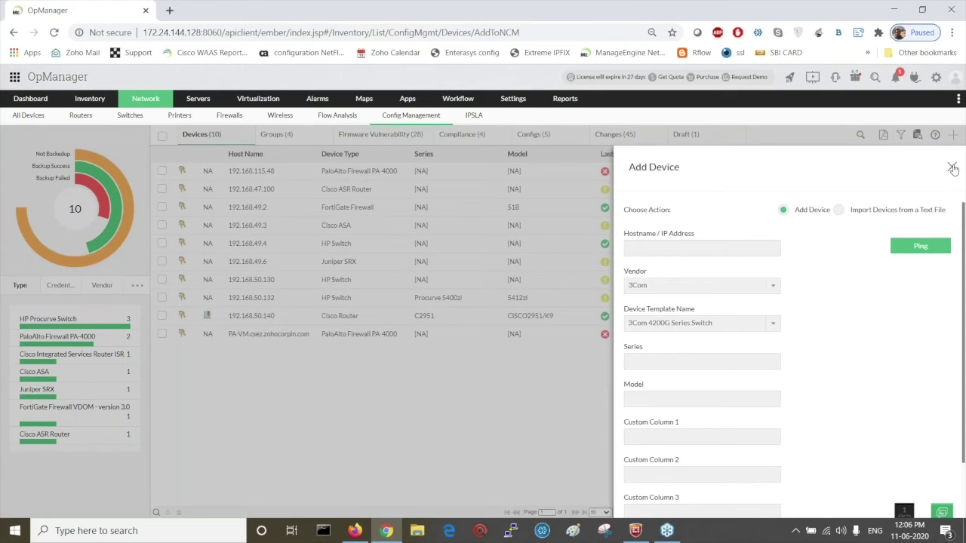
click(953, 167)
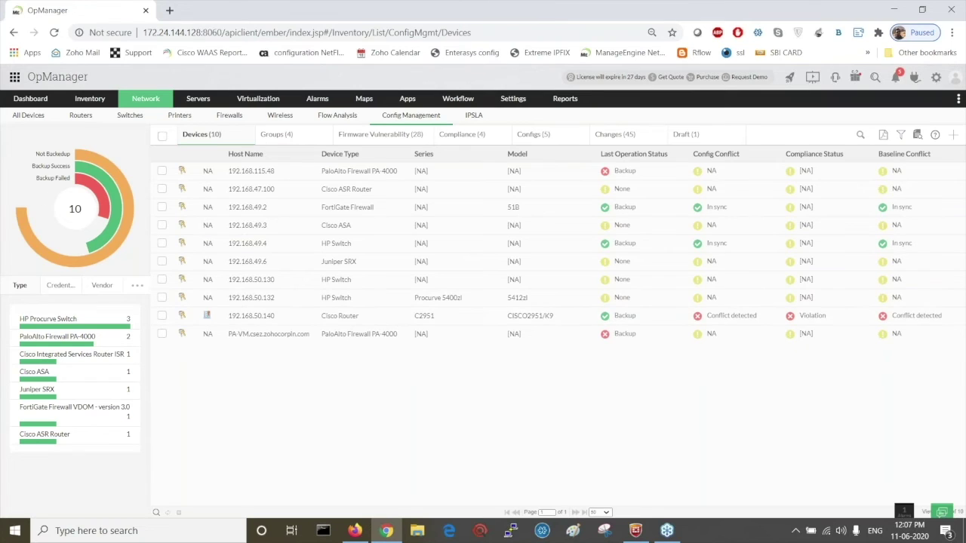
click(181, 193)
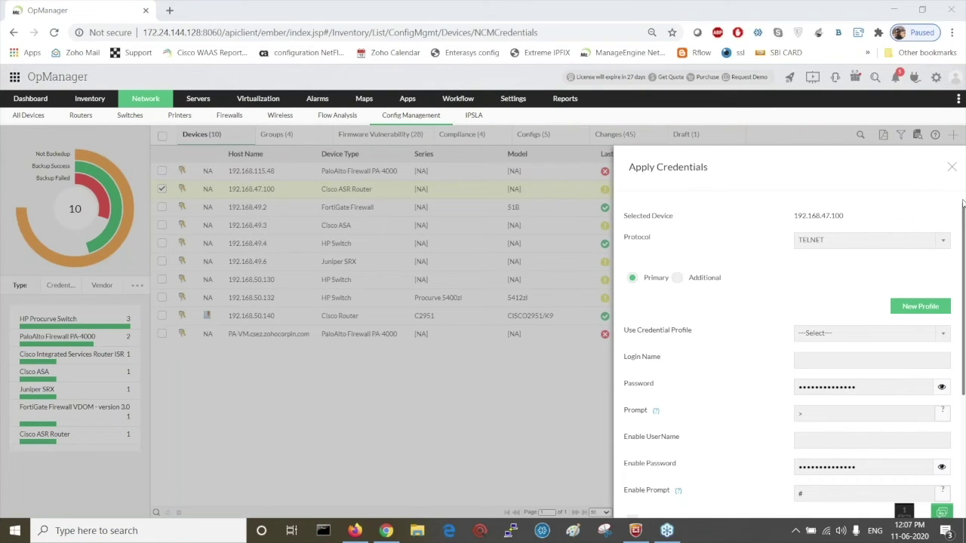
scroll(795, 227, down, 2)
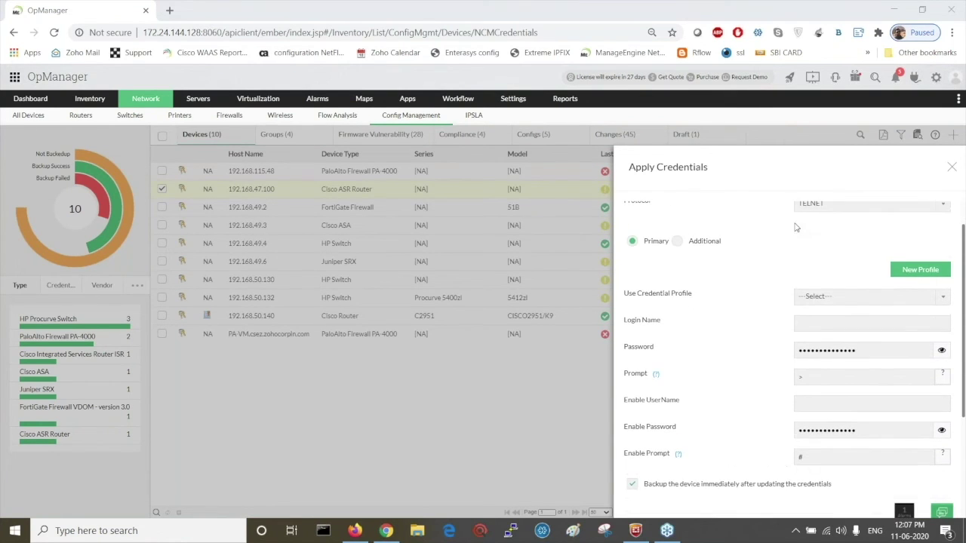
scroll(795, 227, up, 1)
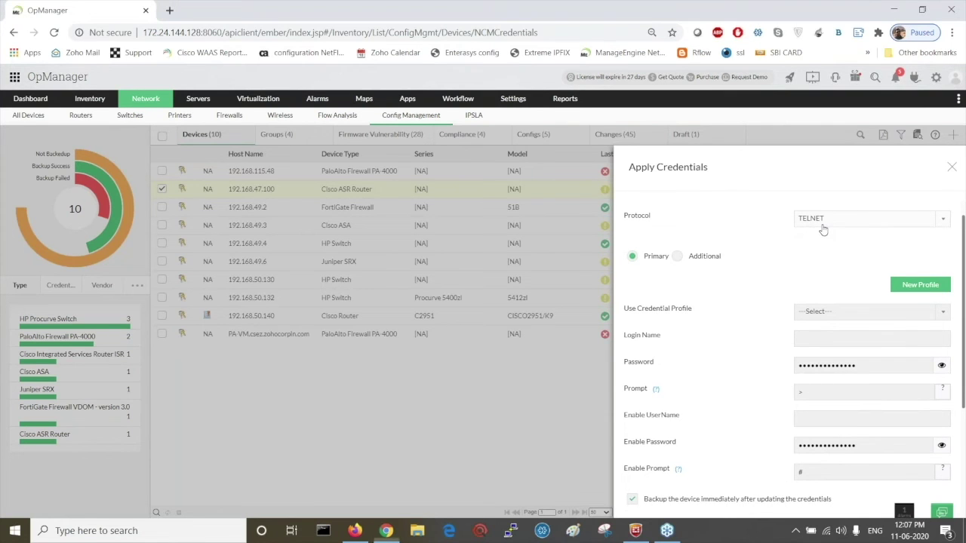
click(823, 224)
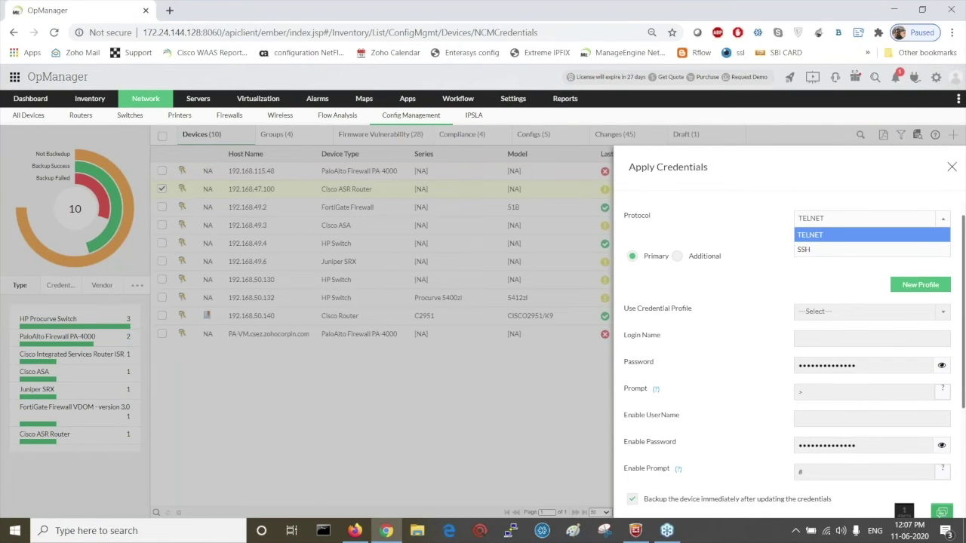
click(952, 170)
click(952, 170)
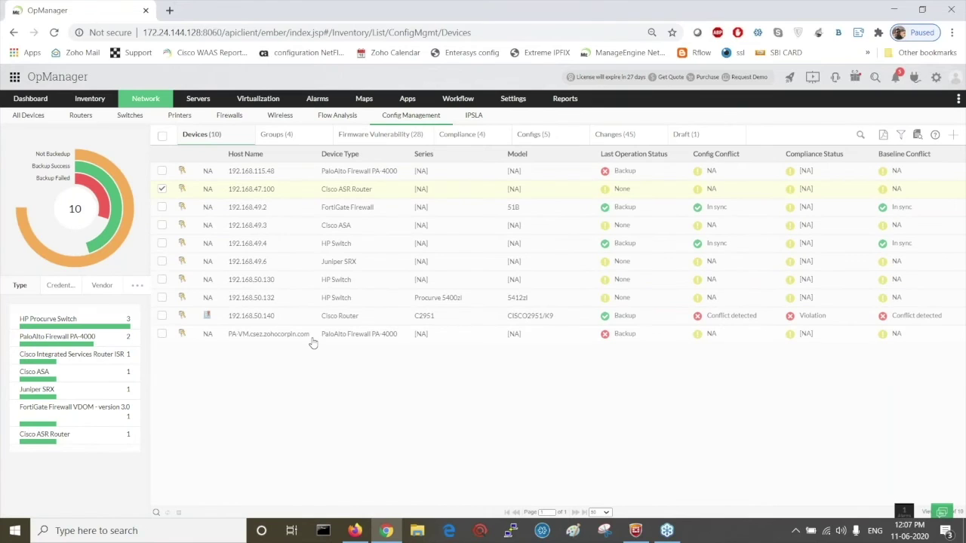
- Examine the protocol options, login, password and prompt fields in the credentials of Cisco Router 192.168.50.140, and close them without changes
click(182, 316)
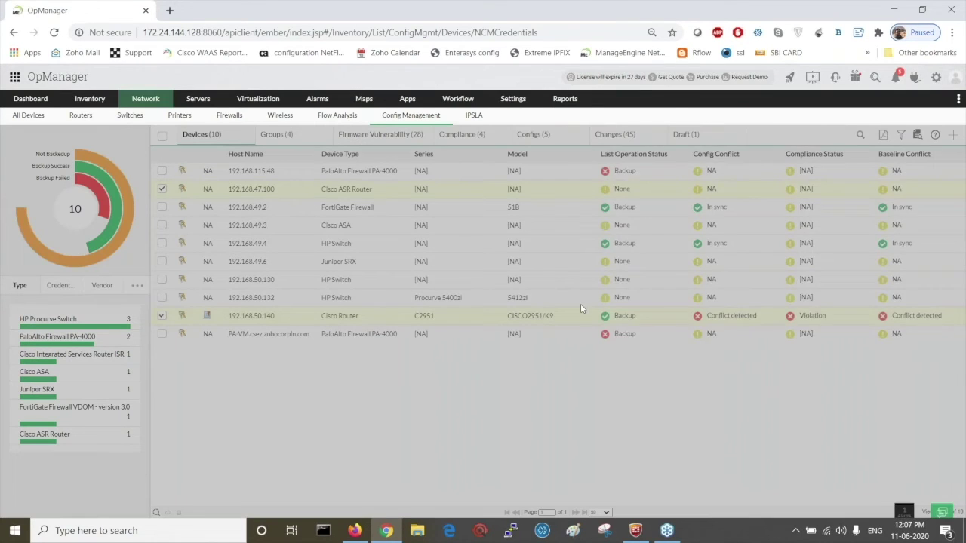
click(845, 246)
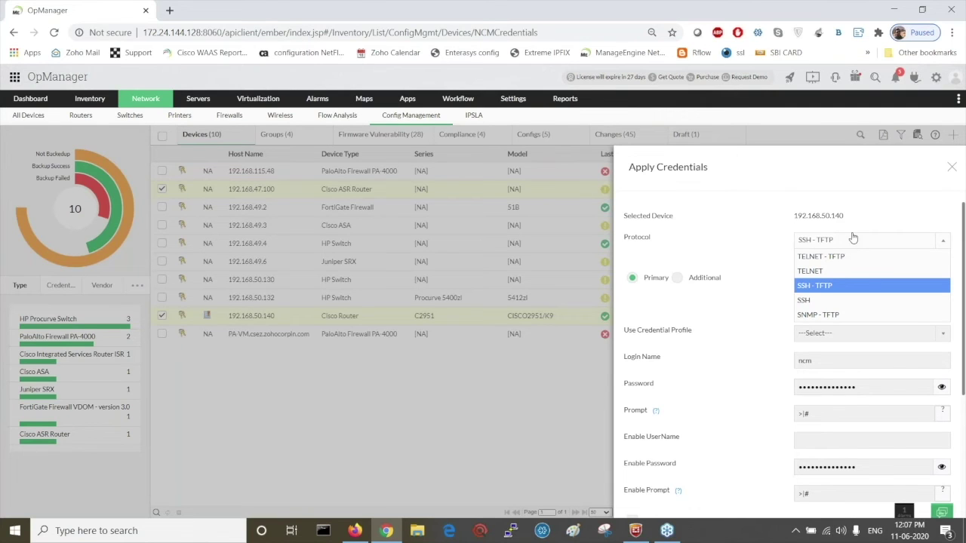
click(872, 206)
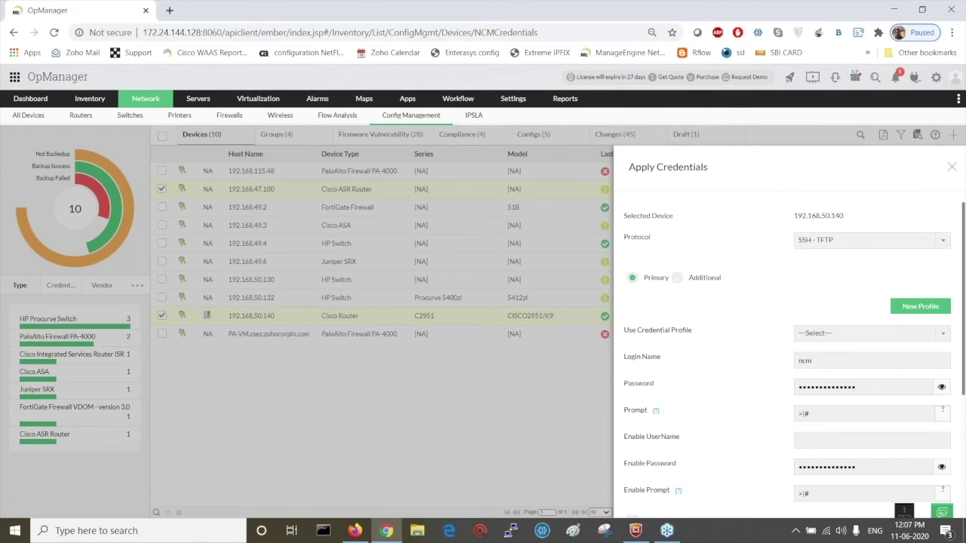
click(833, 250)
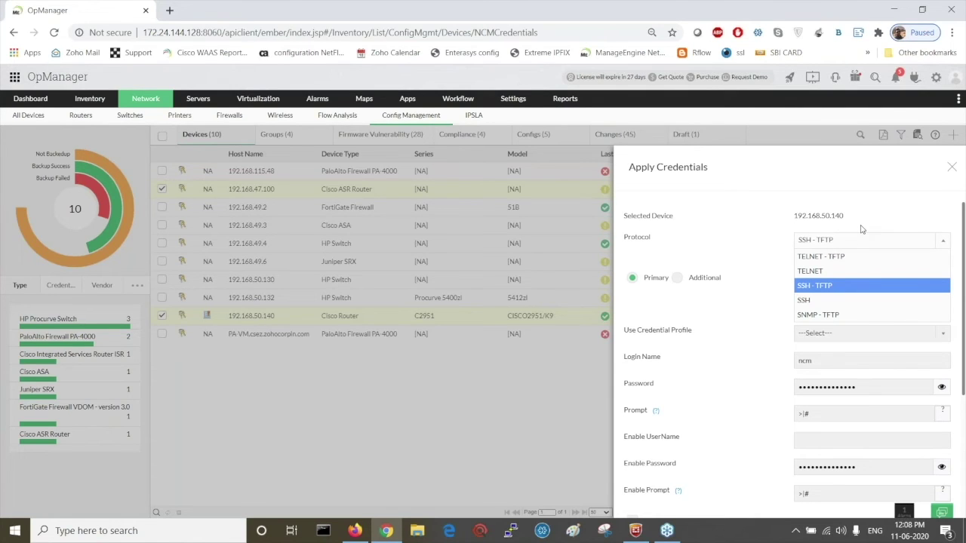
click(862, 230)
scroll(864, 225, down, 1)
scroll(864, 225, up, 1)
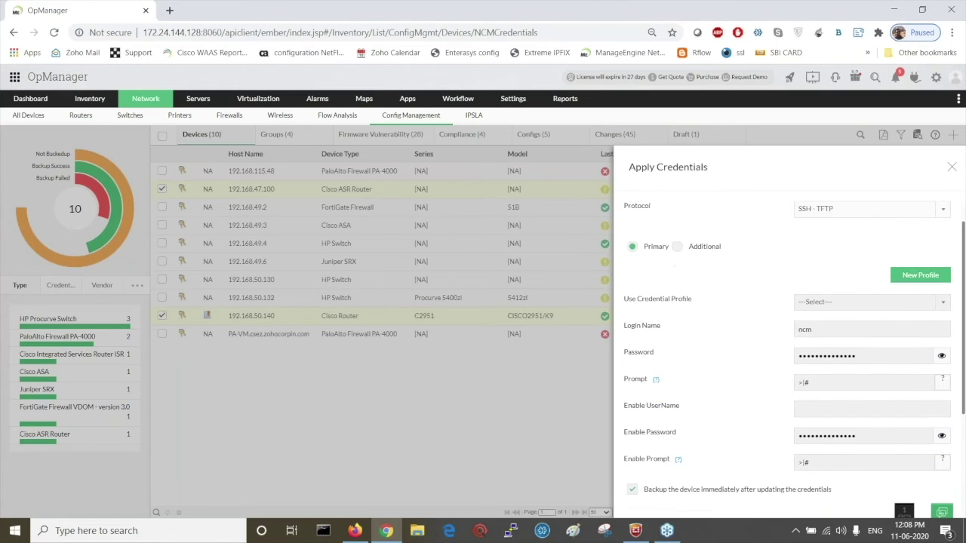
scroll(864, 226, down, 2)
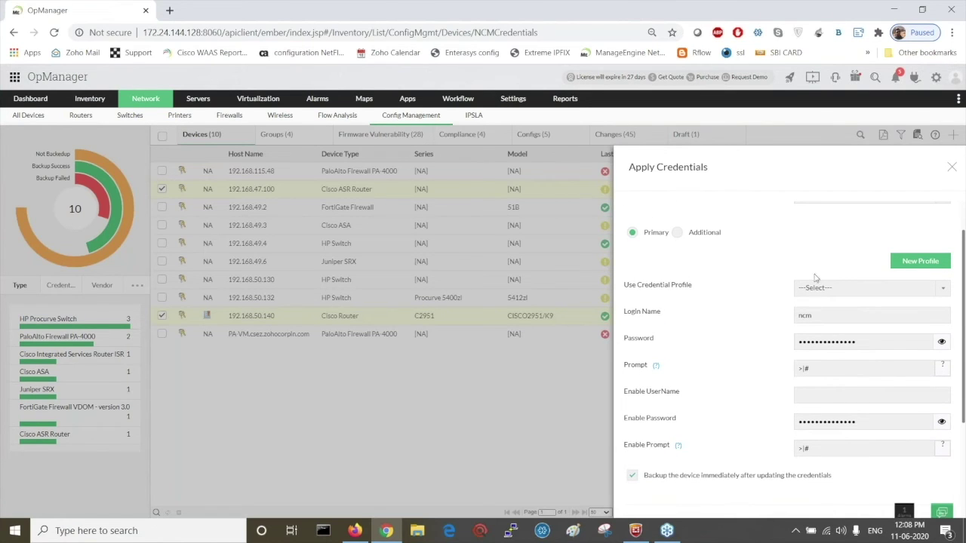
click(819, 318)
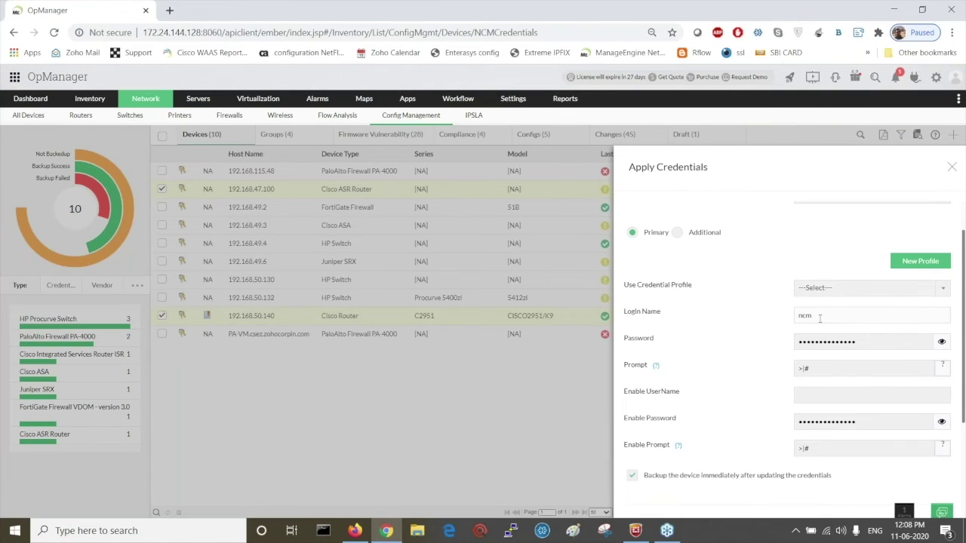
click(815, 341)
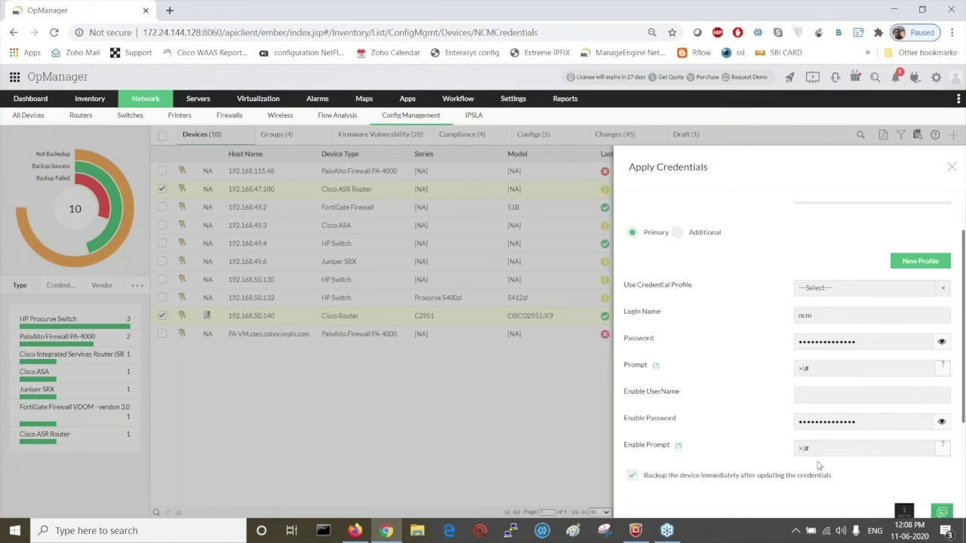
click(952, 167)
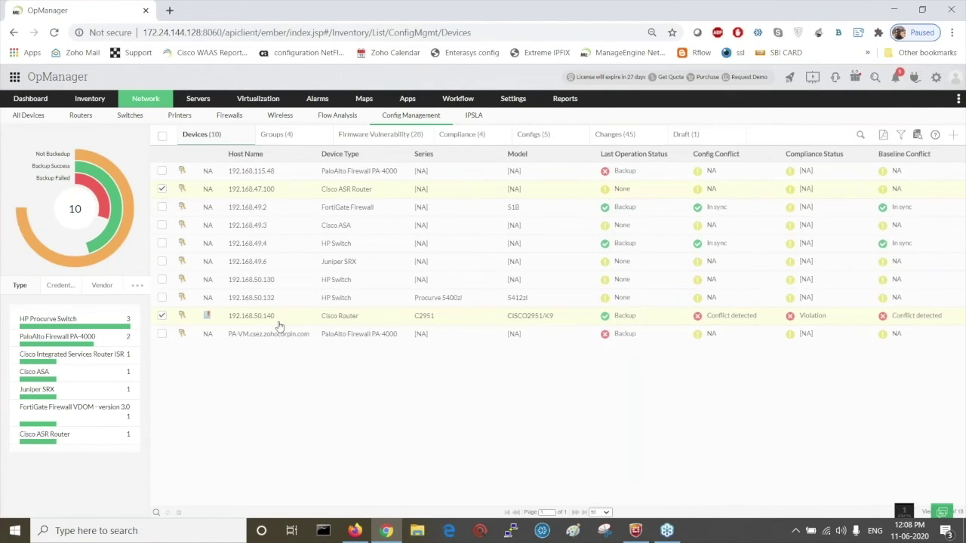
- Open router 192.168.50.140 and review its Summary, Config Details, Interfaces, Hardware Details, Backup Summary and Firmware Vulnerabilities pages
click(269, 320)
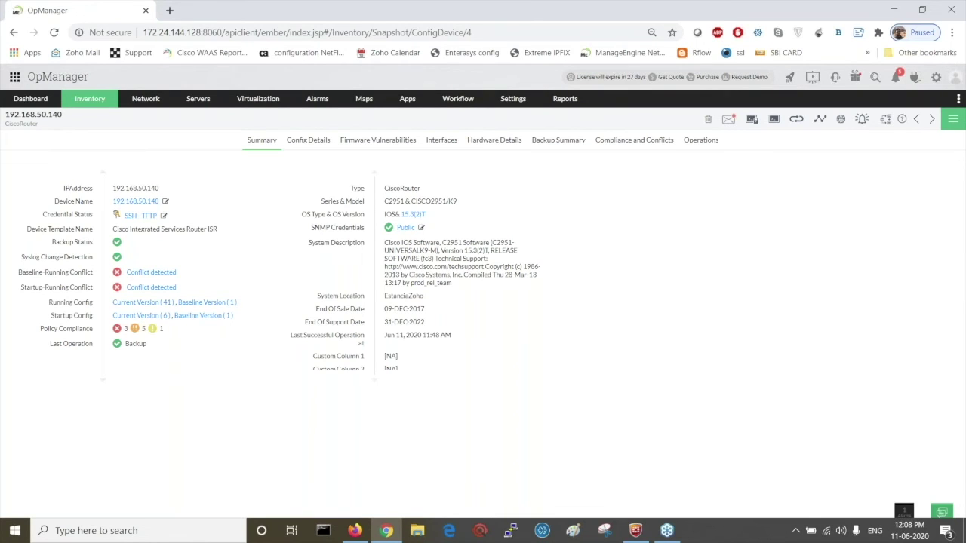
click(299, 145)
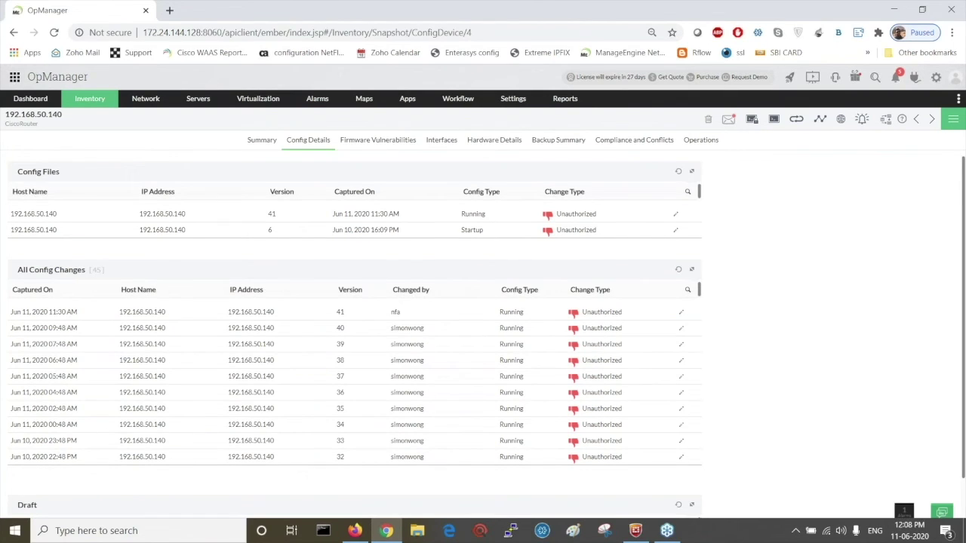
click(444, 142)
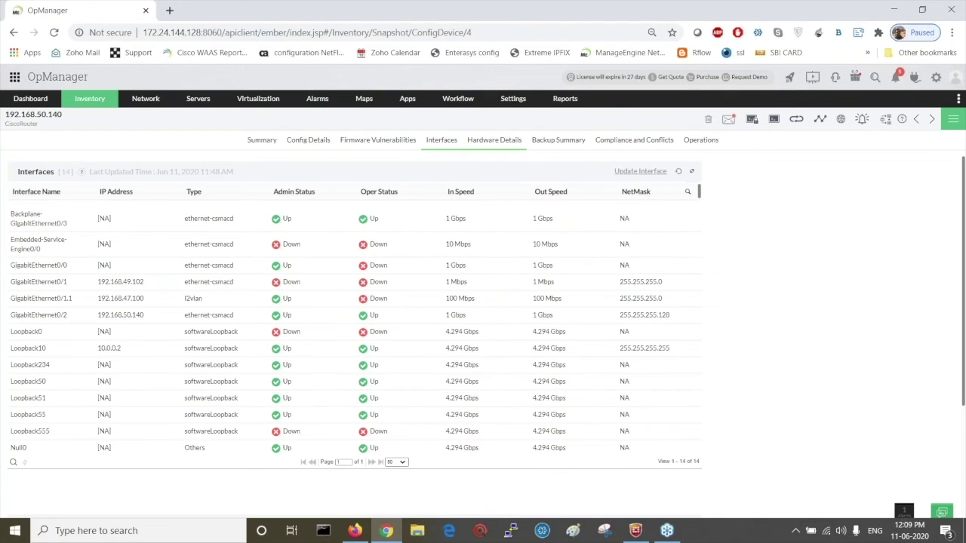
click(503, 143)
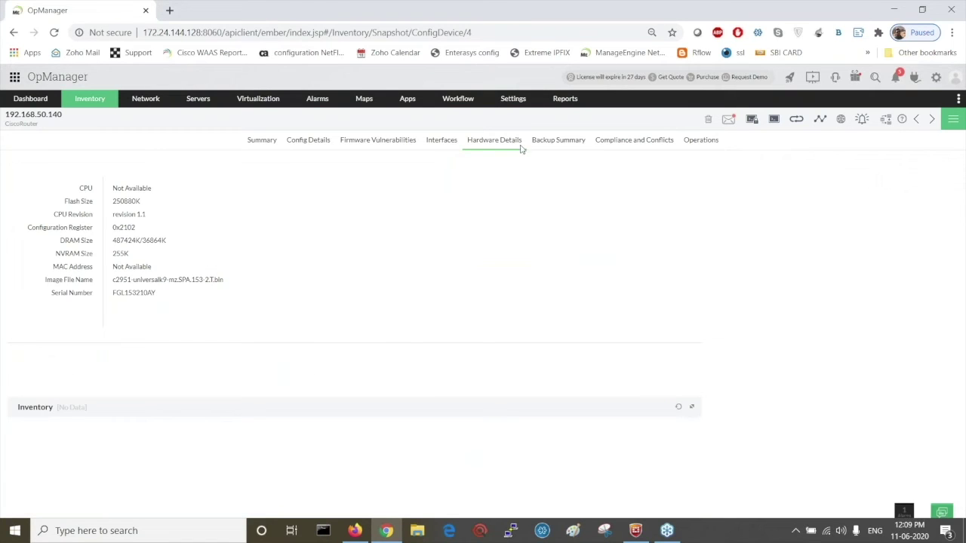
click(545, 145)
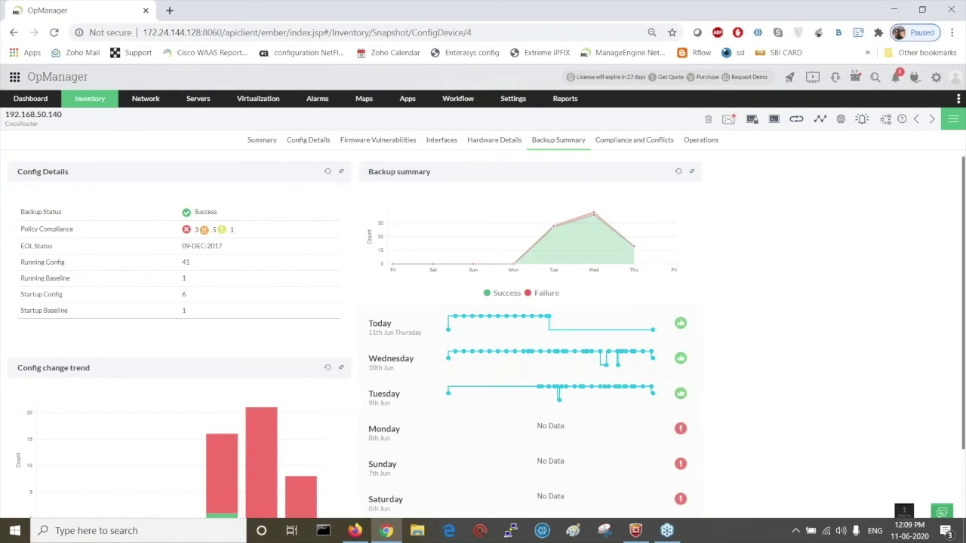
click(383, 147)
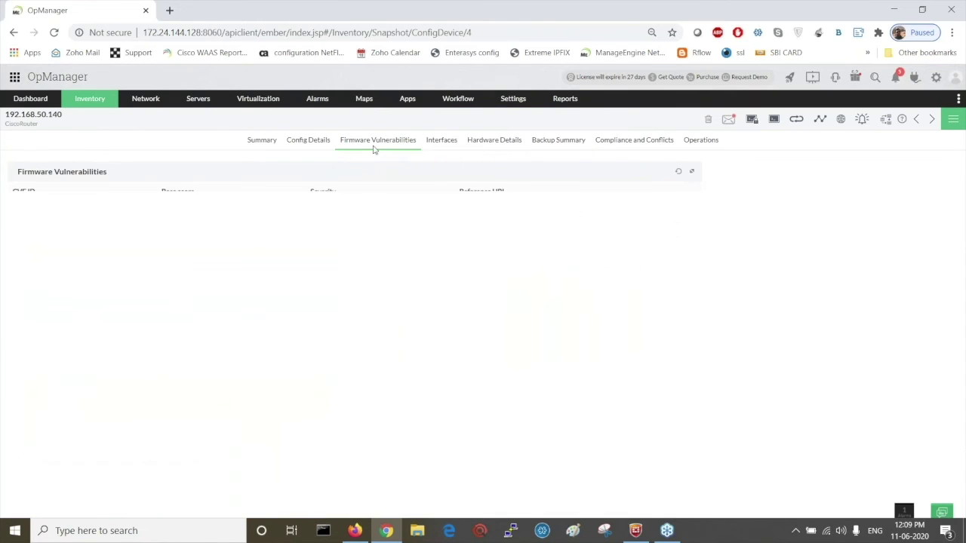
- Open the router's Running configuration file from Config Details and examine its config changes and conflict differences
click(310, 148)
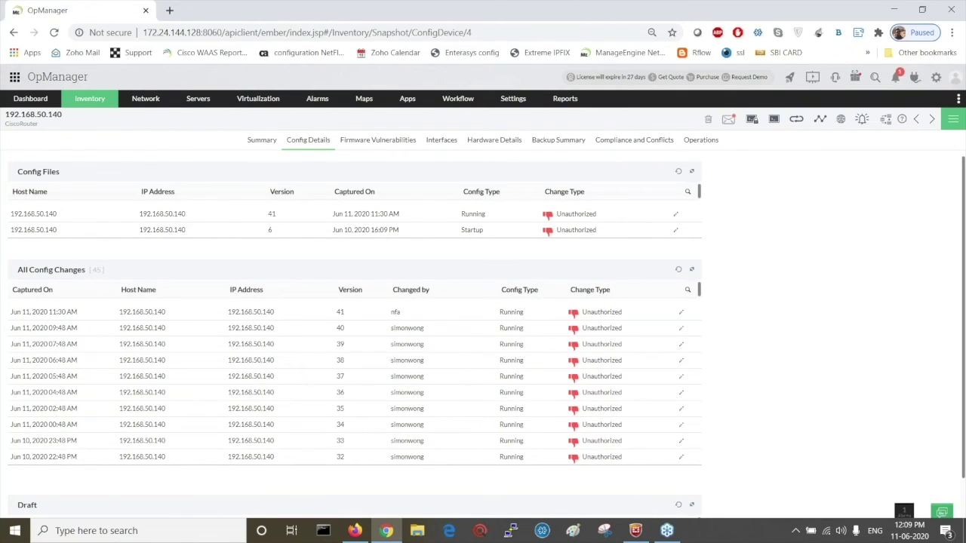
click(155, 216)
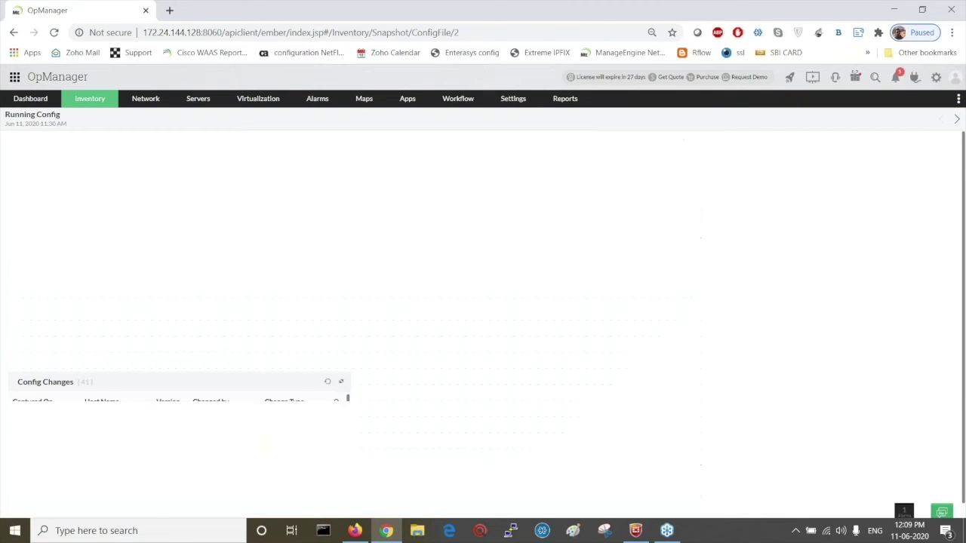
scroll(482, 325, down, 3)
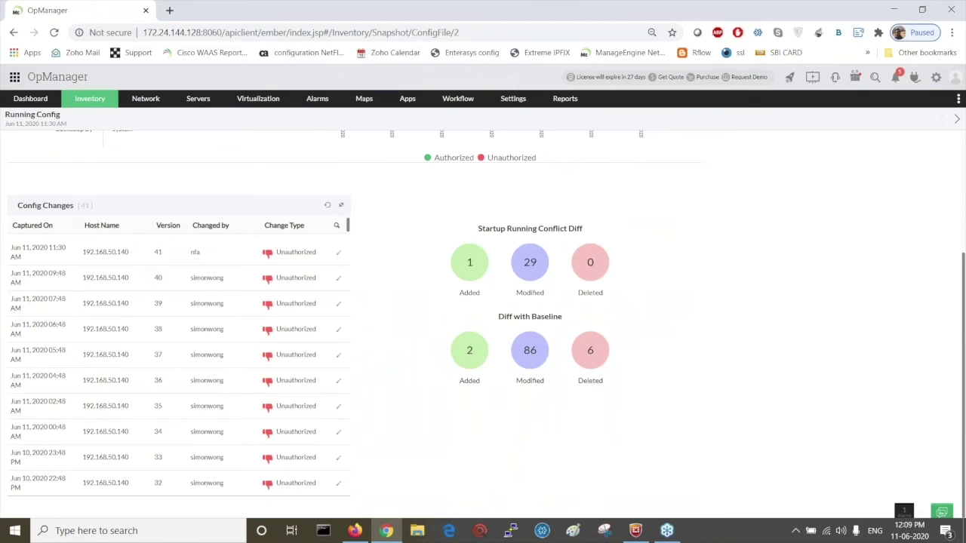
- Look over the router's config changes and open the latest one, version 41 captured Jun 11, 2020 11:30 AM
scroll(483, 324, up, 2)
scroll(483, 324, down, 2)
scroll(483, 324, up, 1)
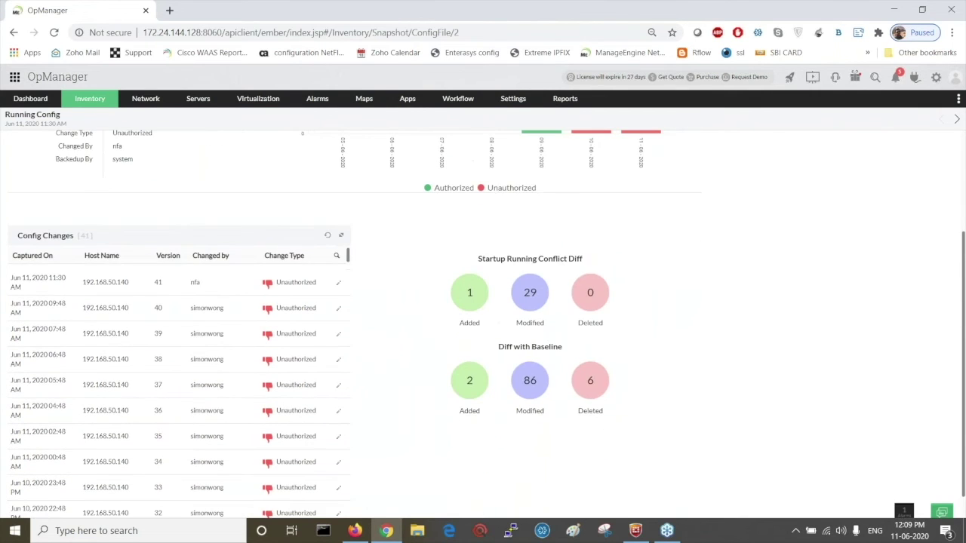
scroll(482, 324, up, 1)
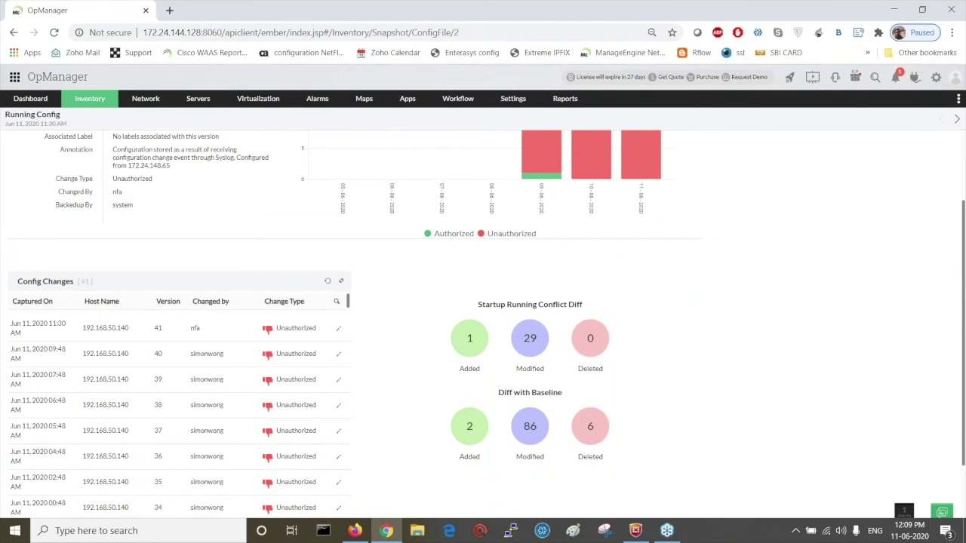
scroll(118, 360, up, 1)
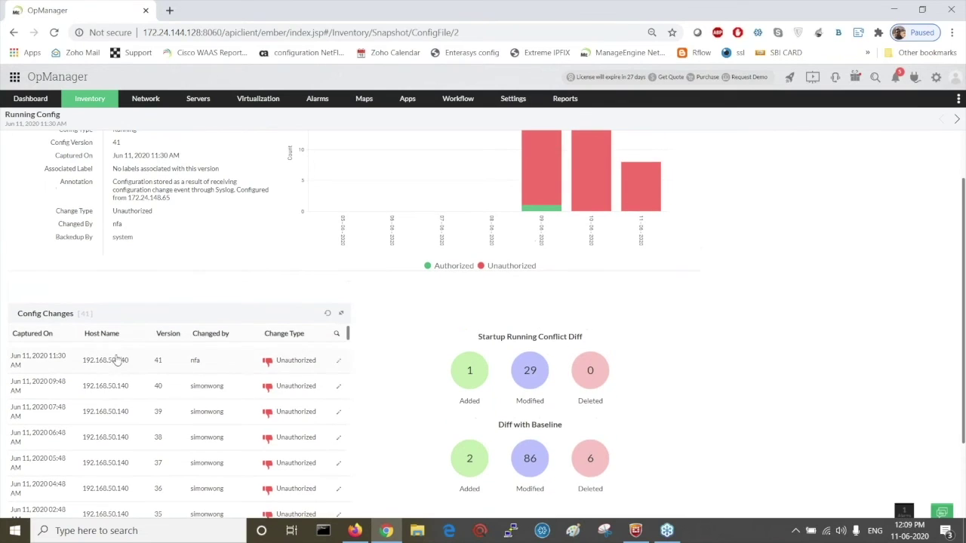
click(118, 360)
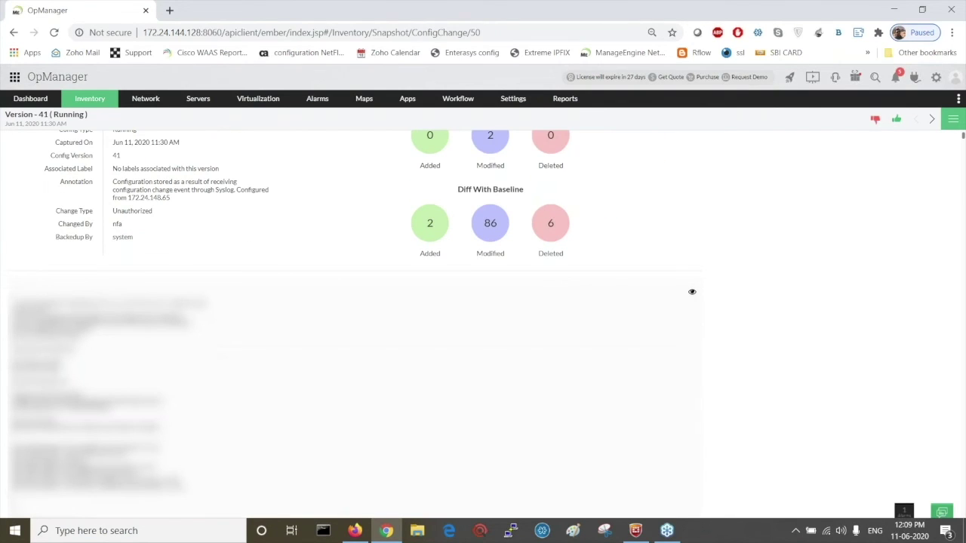
scroll(352, 325, up, 1)
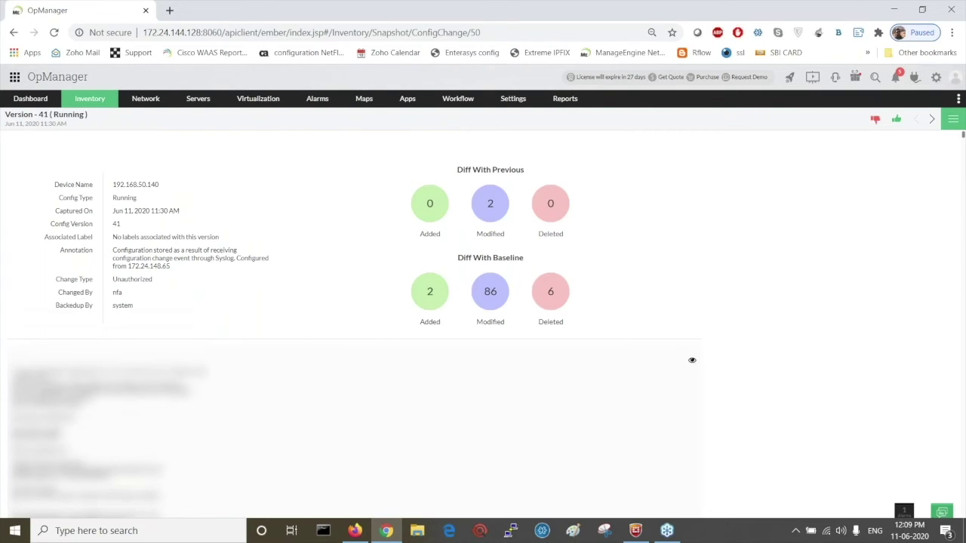
- Reveal the masked configuration text of version 41 and read through its contents
click(691, 362)
scroll(543, 413, down, 3)
scroll(543, 414, down, 3)
scroll(543, 414, up, 3)
scroll(544, 414, down, 10)
scroll(543, 413, up, 15)
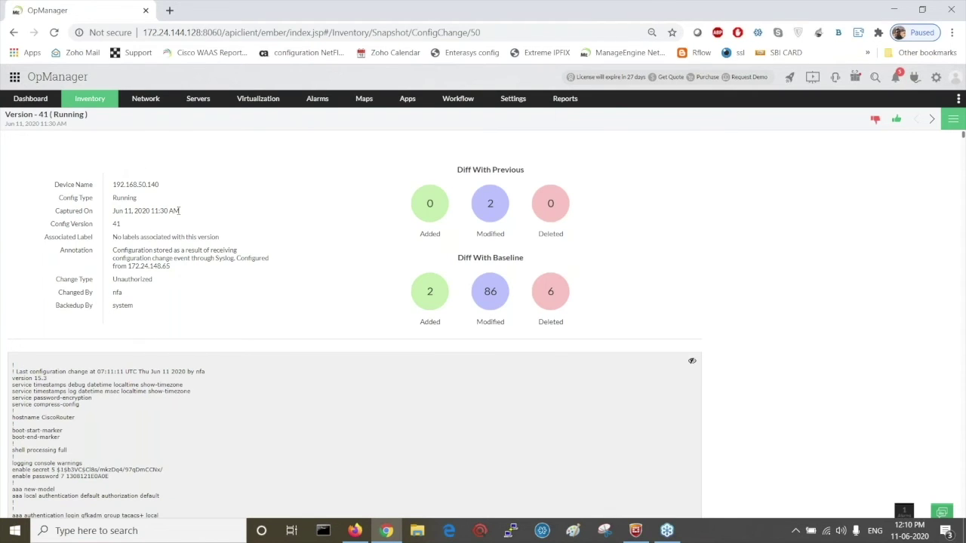
- Examine the Upload Config options and the other NCM actions for version 41, and close them without uploading
click(949, 120)
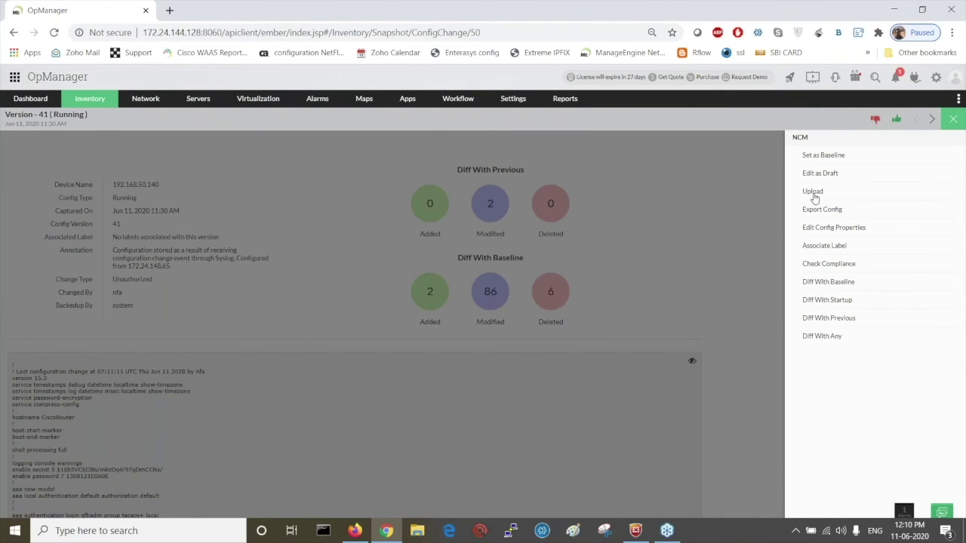
click(813, 193)
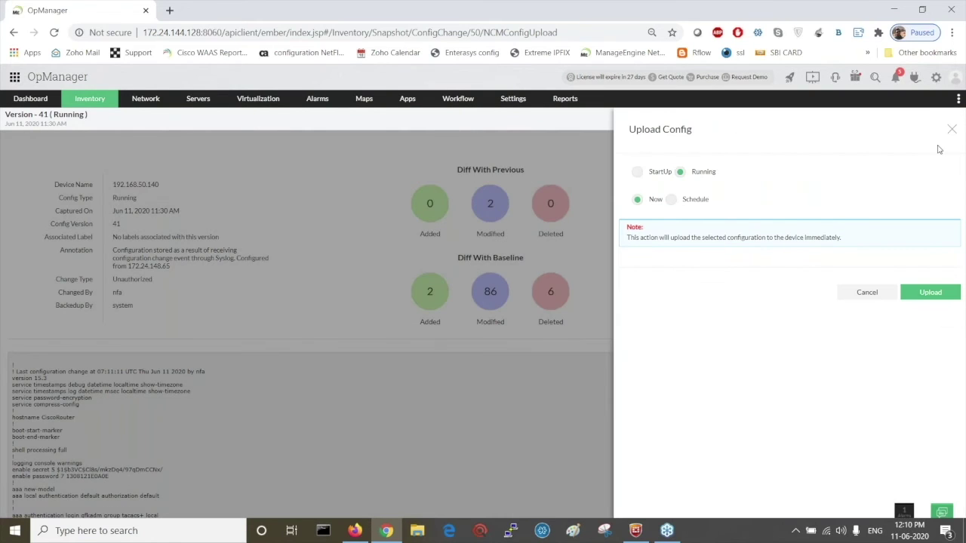
click(951, 129)
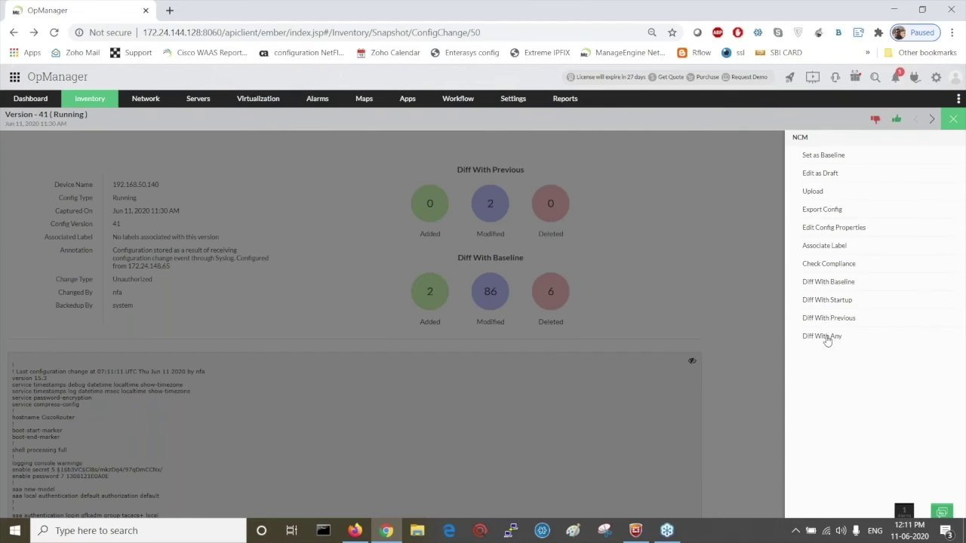
click(954, 121)
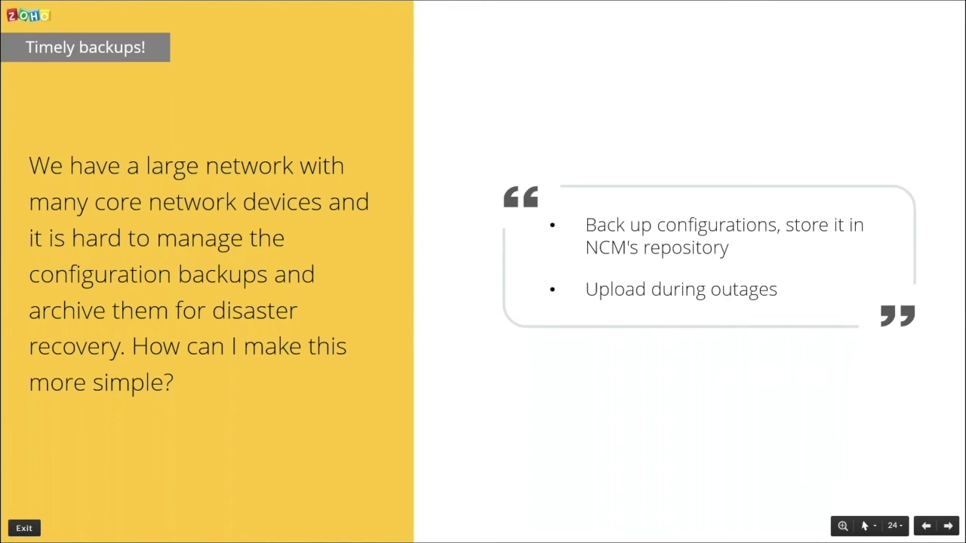
key(Right)
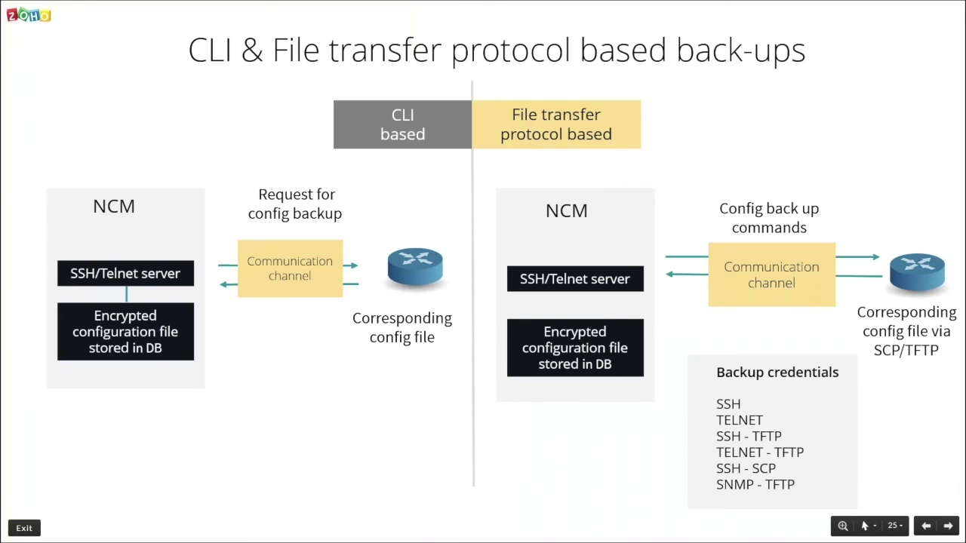
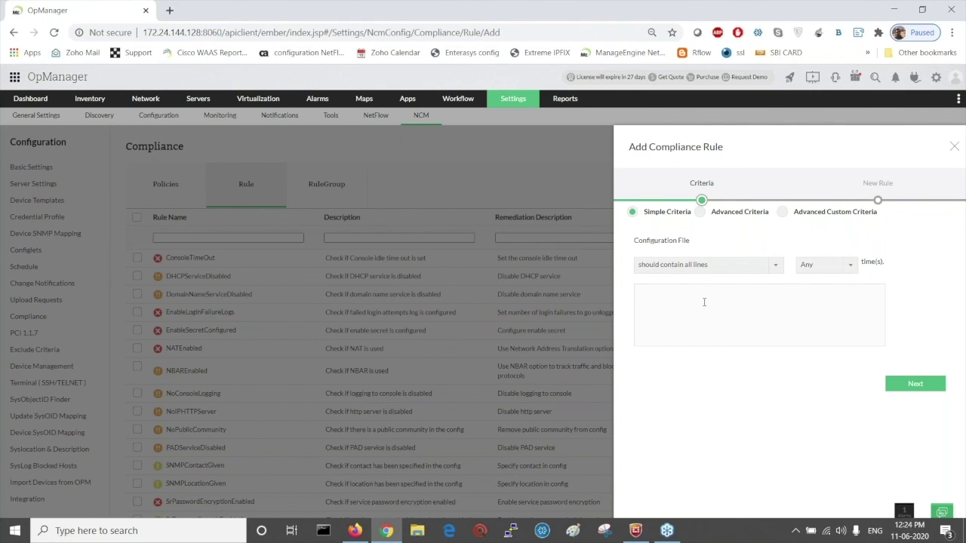
- Try simple criteria with the line "description" for the compliance rule, reviewing the match condition and number-of-times options
text(description)
click(750, 267)
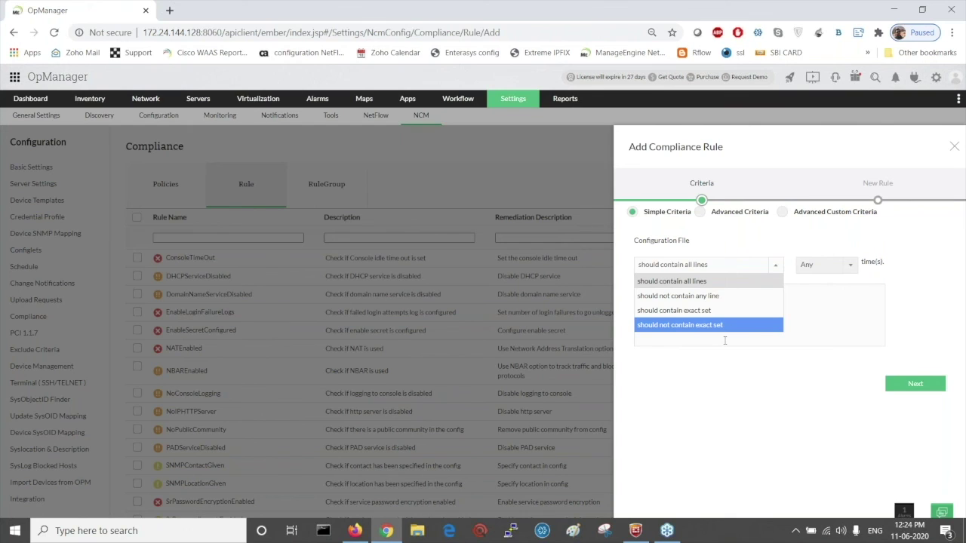
click(771, 341)
click(849, 272)
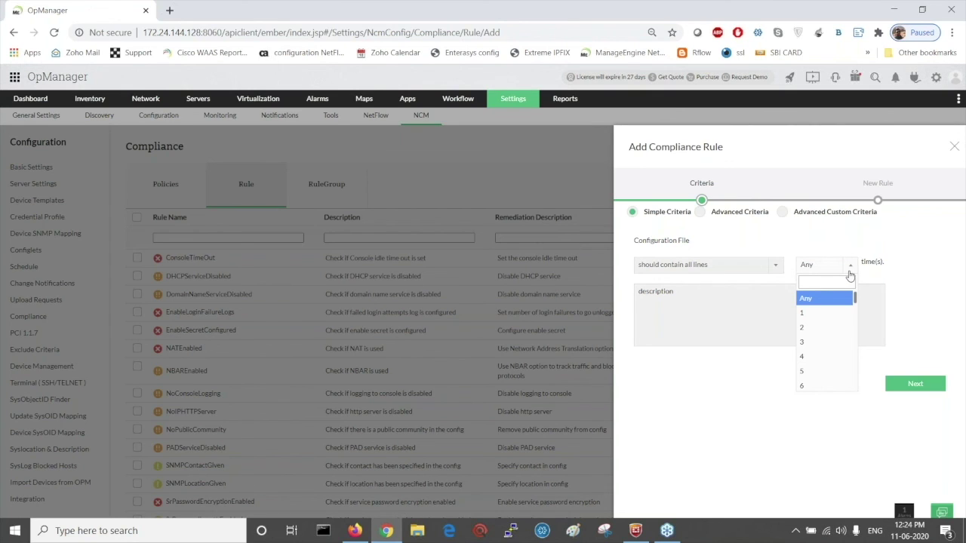
click(749, 324)
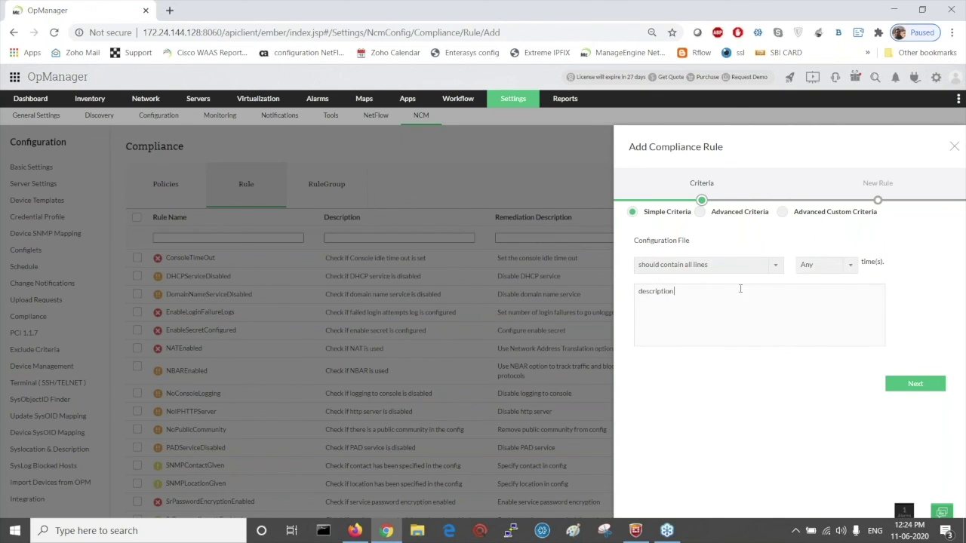
- Examine the Advanced Criteria and Advanced Custom Criteria options for the compliance rule, and close the form without saving
click(701, 214)
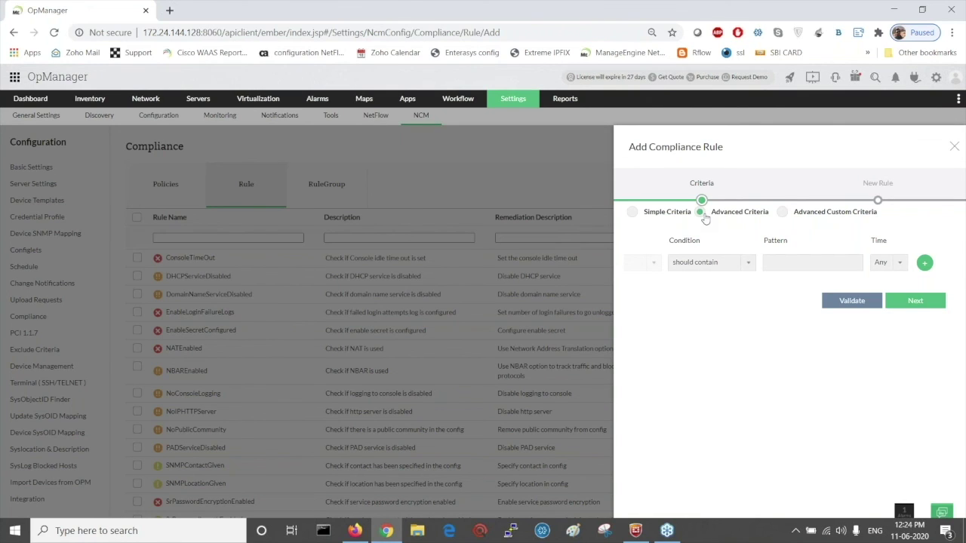
click(748, 264)
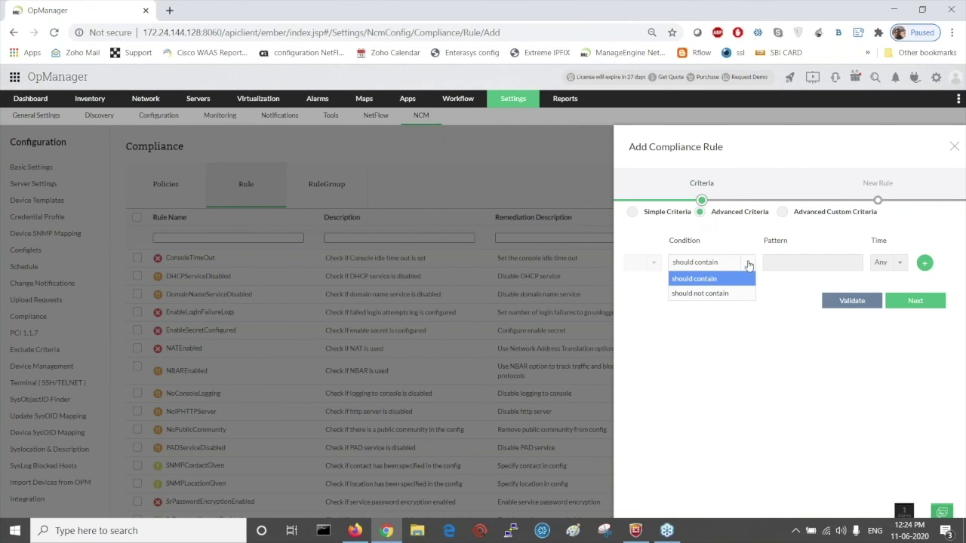
click(782, 213)
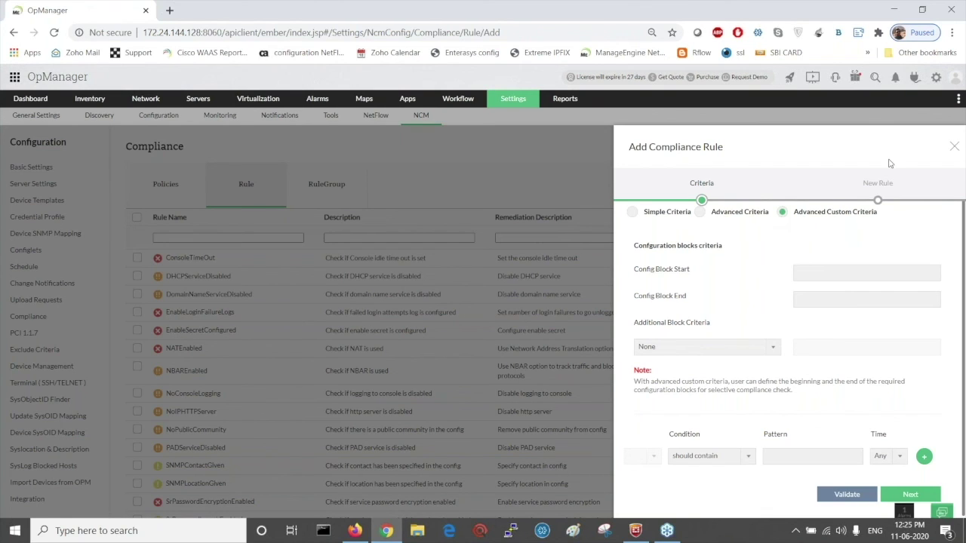
click(954, 146)
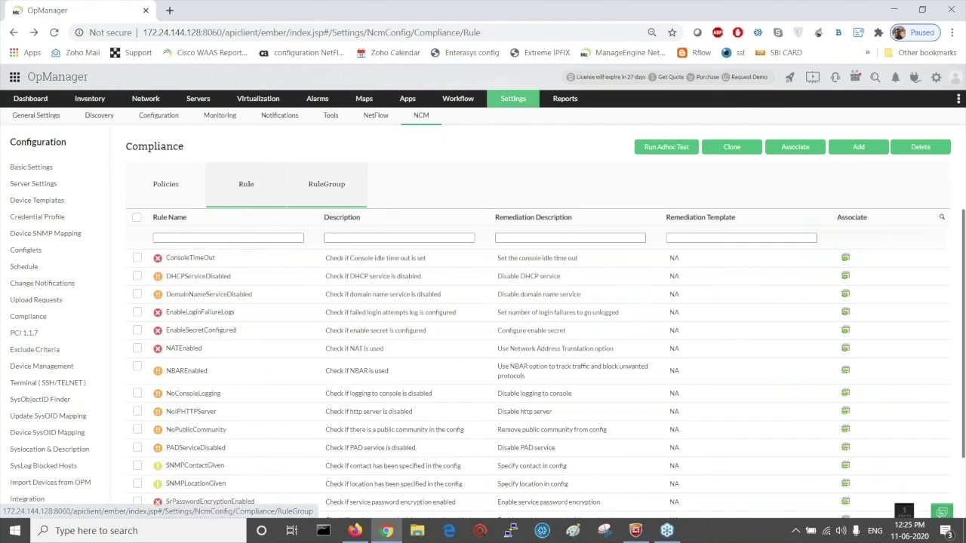
- View the compliance rule groups and the list of compliance policies
click(326, 183)
click(181, 183)
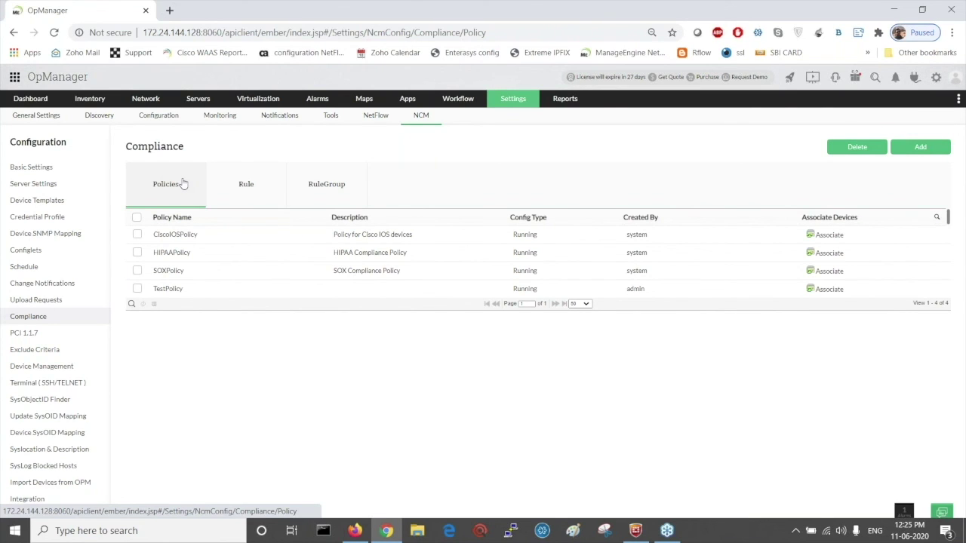
- Open the CiscoIOSPolicy compliance result of router 192.168.50.140 from its Compliance and Conflicts page in Config Management
mouse_move(155, 98)
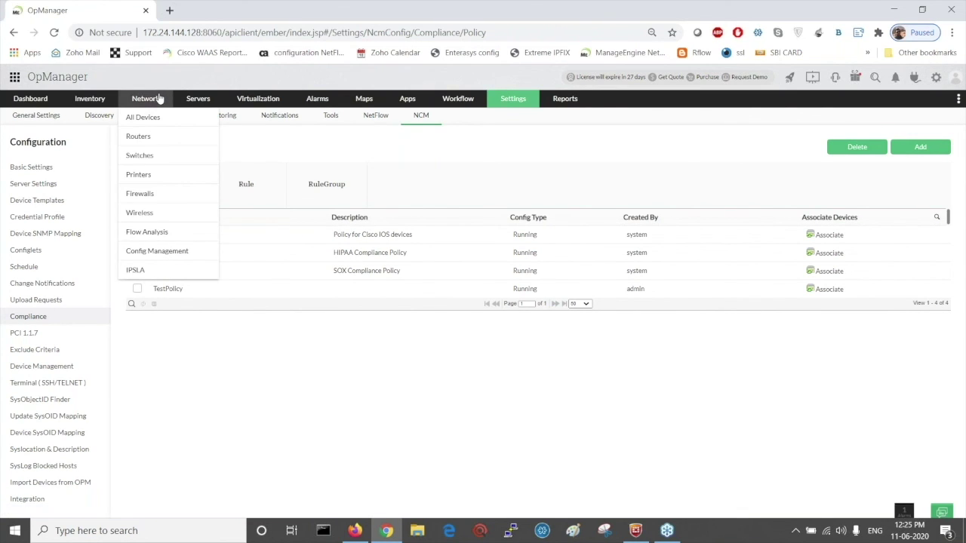
click(156, 255)
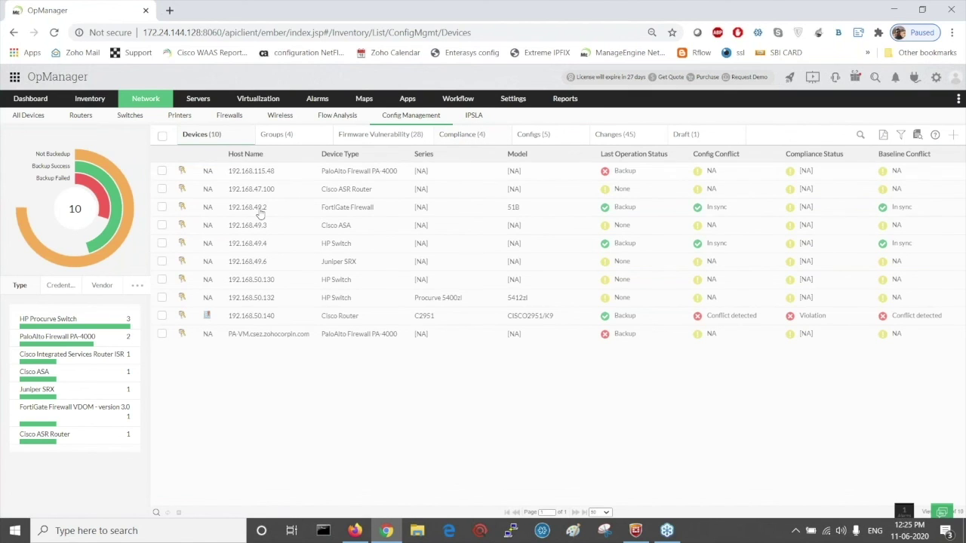
click(245, 318)
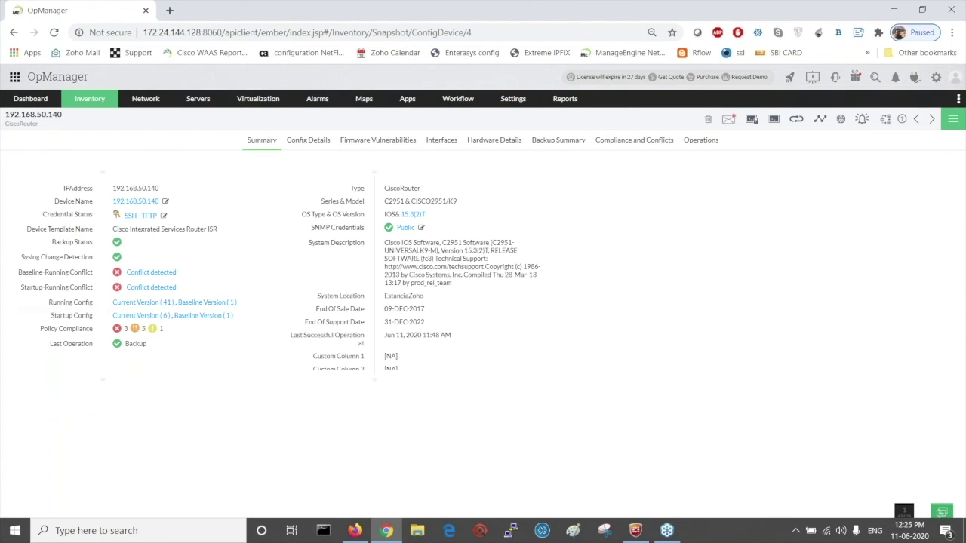
click(620, 142)
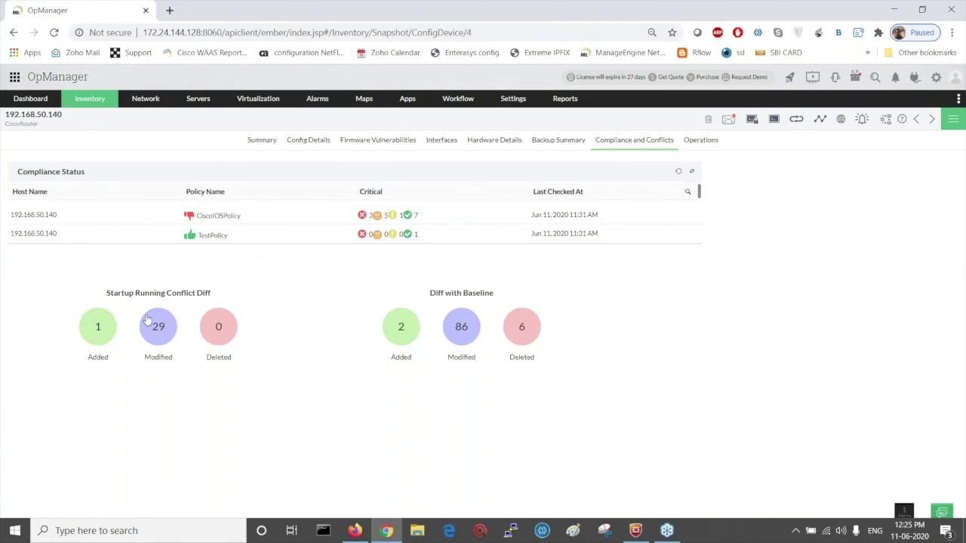
click(92, 222)
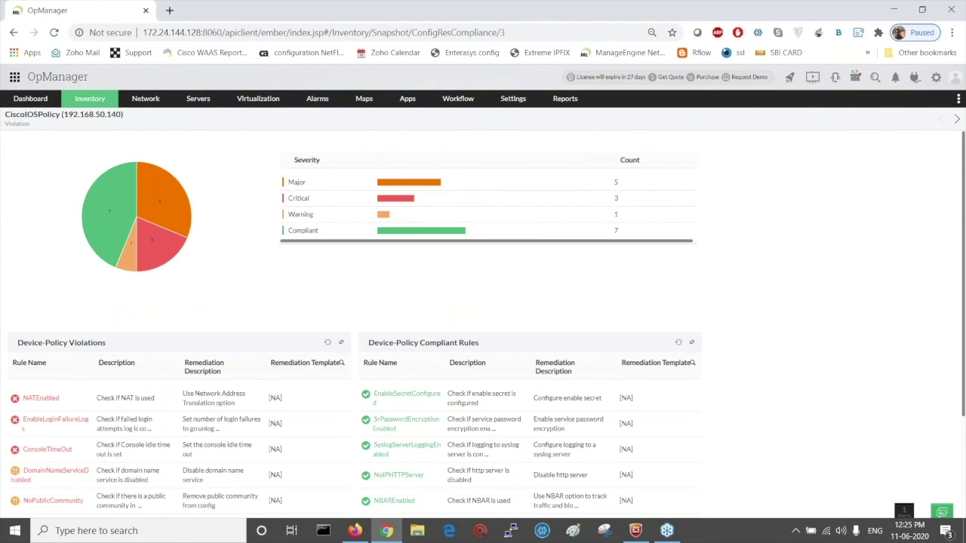
- Examine the device-policy violations and compliant rules of CiscoIOSPolicy, including their remediation descriptions
scroll(483, 324, down, 2)
scroll(257, 381, up, 1)
scroll(257, 381, down, 1)
scroll(257, 381, up, 1)
scroll(354, 339, down, 1)
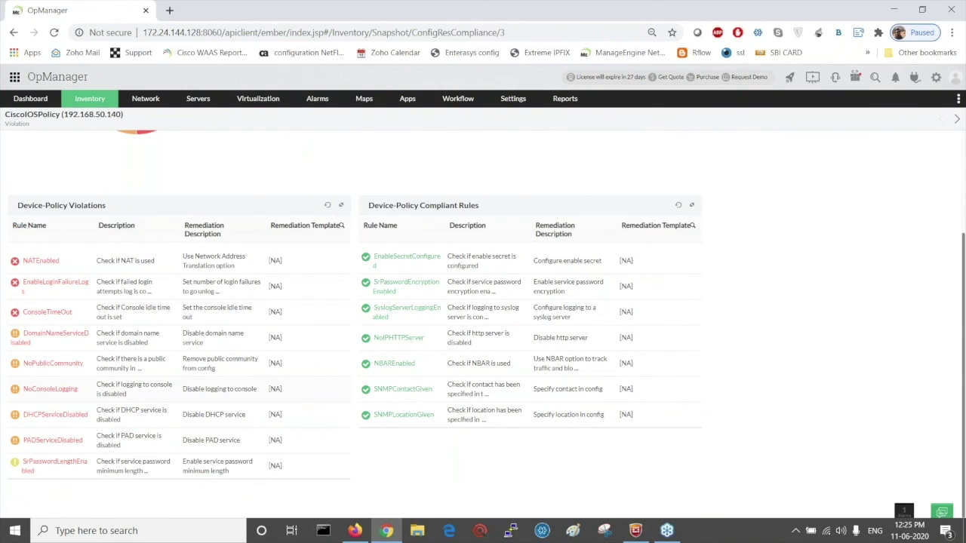
scroll(483, 325, up, 2)
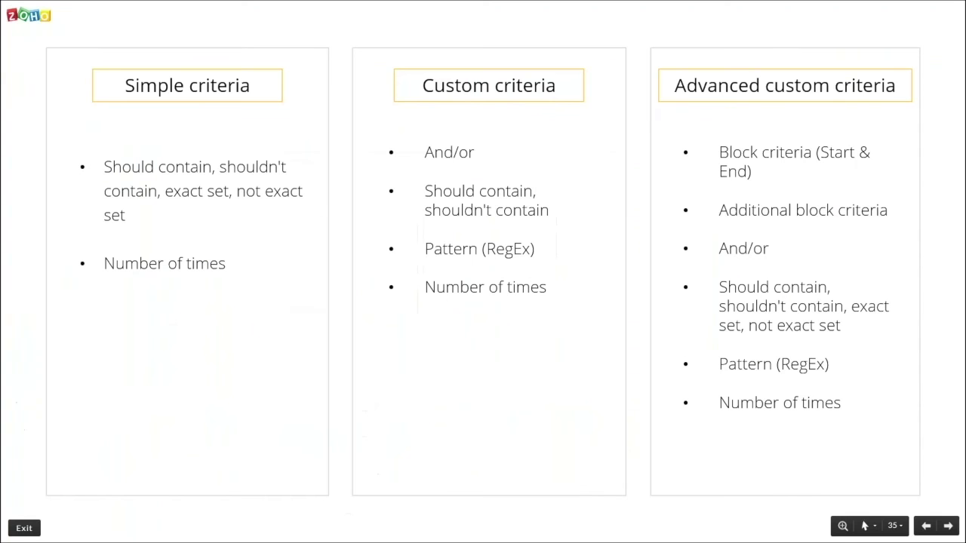
key(Right)
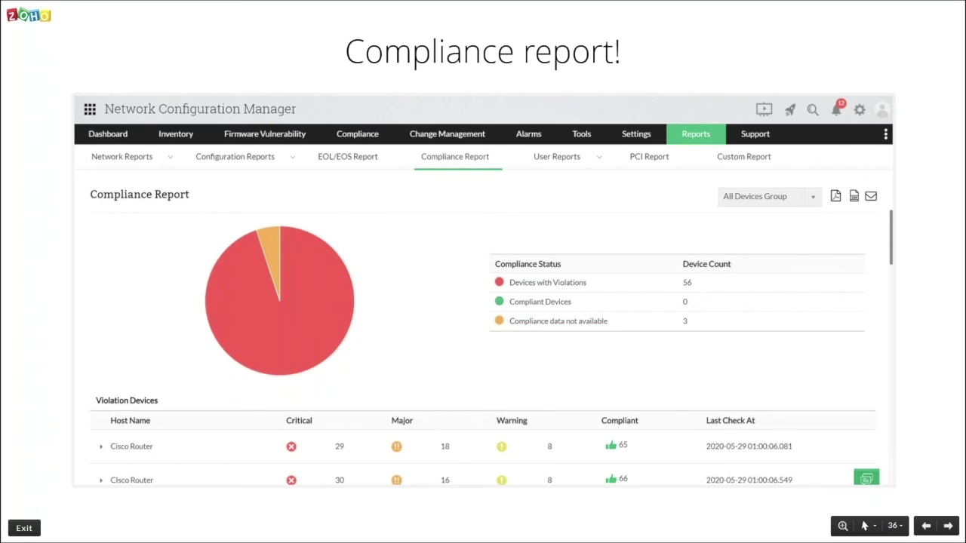
key(Right)
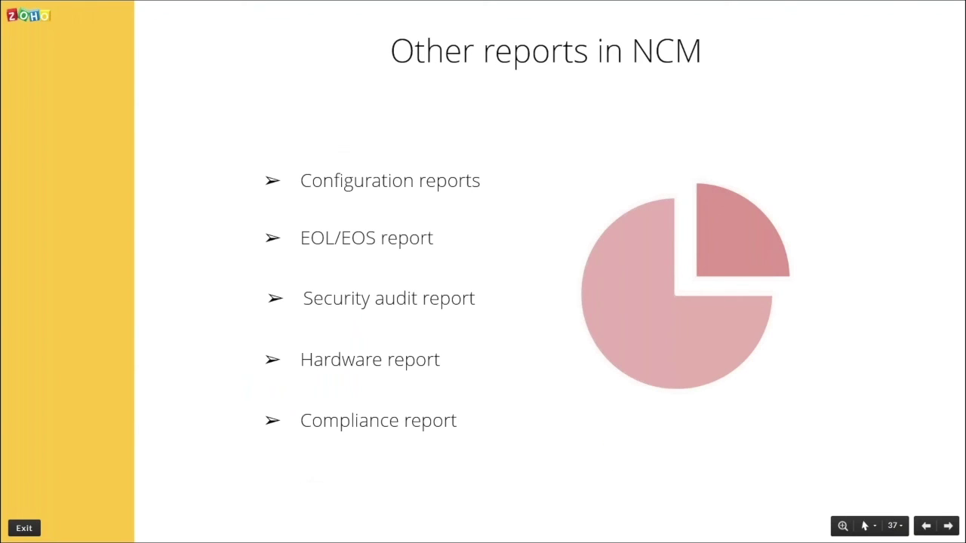
- Switch back to OpManager and open the EOL/EOS Report among the NCM reports
key(alt+Tab)
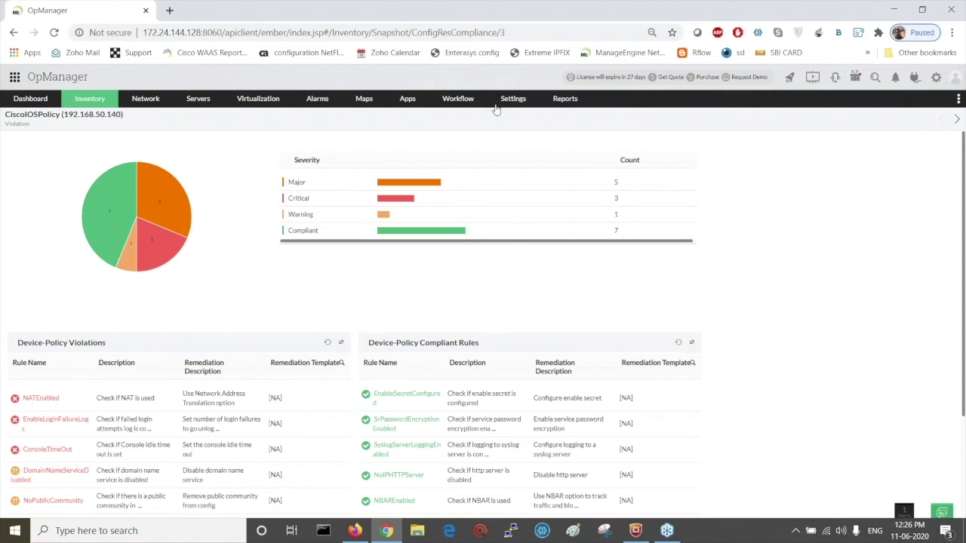
click(572, 99)
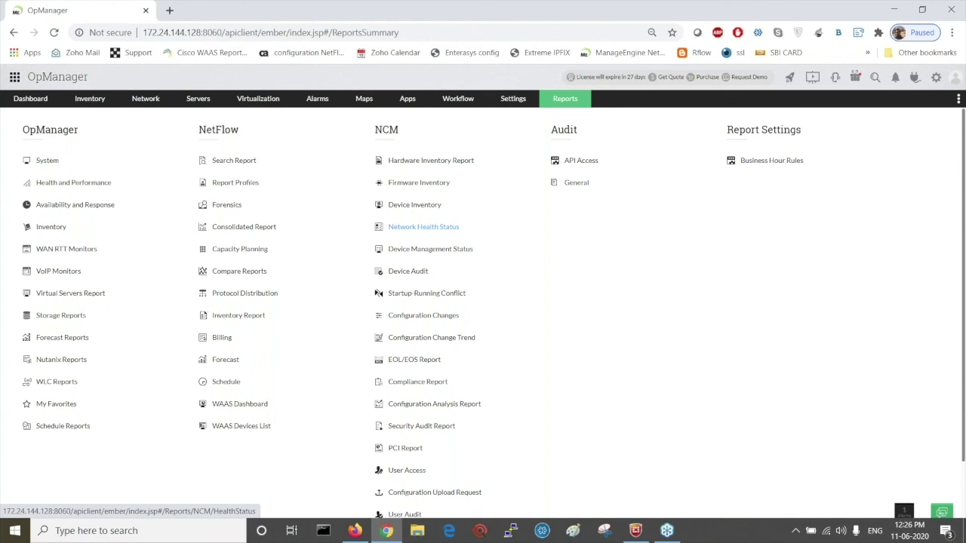
click(408, 366)
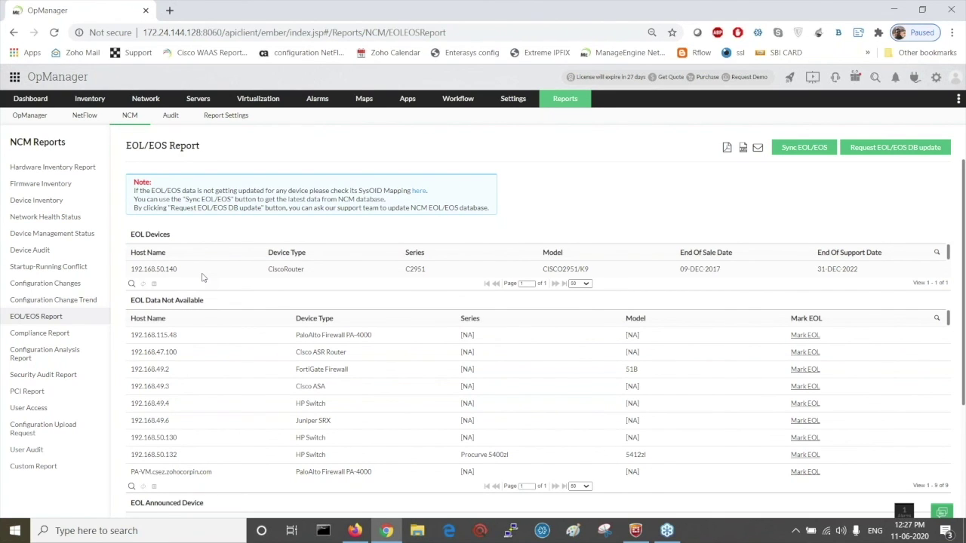
key(alt+Tab)
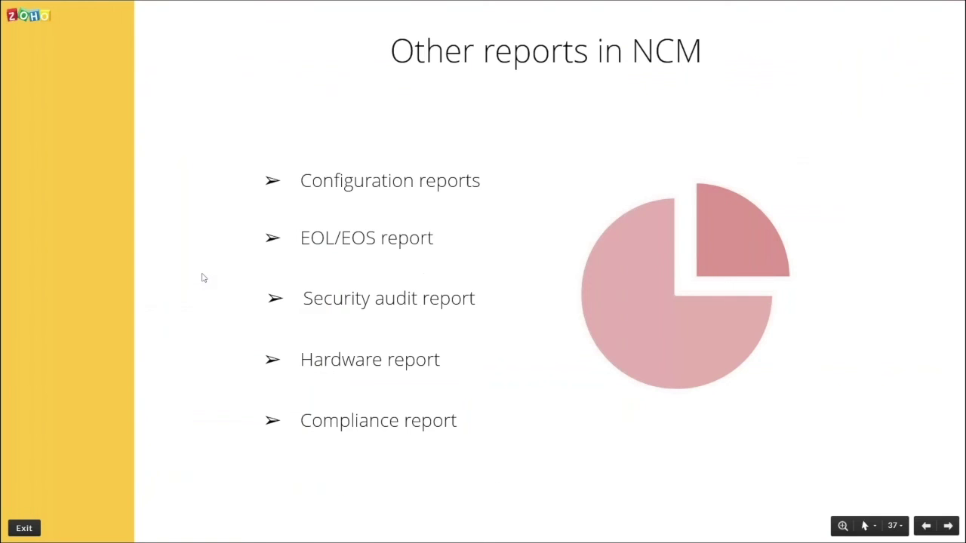
key(Right)
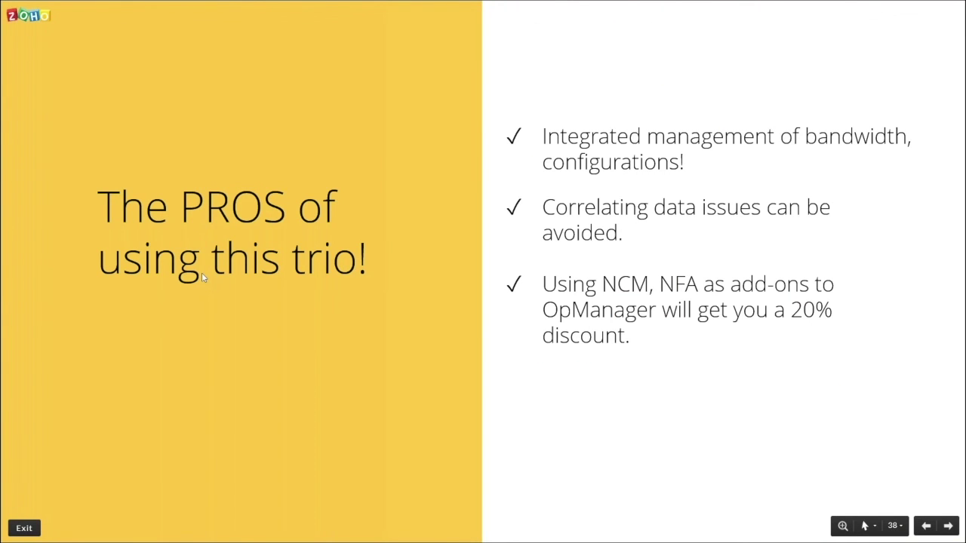